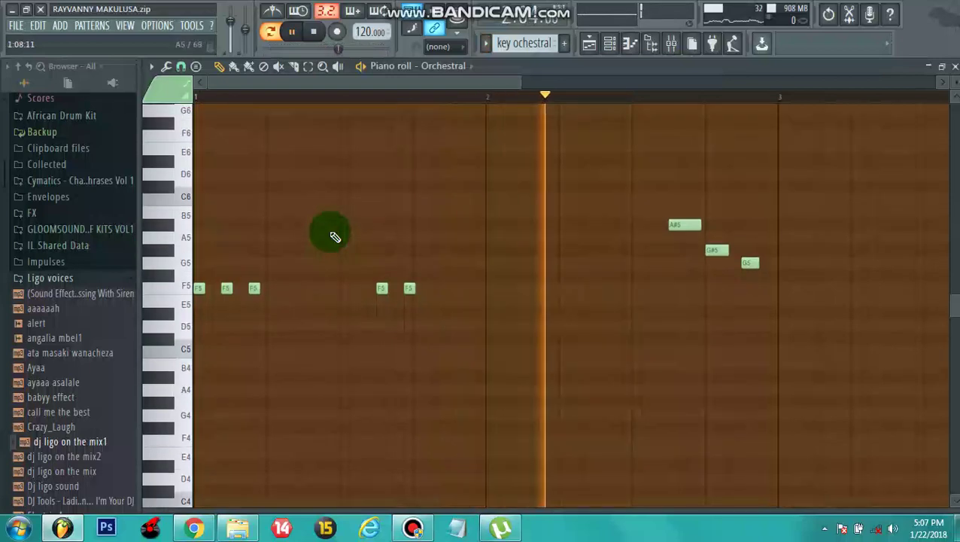
Show the Orchestral channel's EDIROL instrument window from the channel rack and close it after viewing.
click(610, 43)
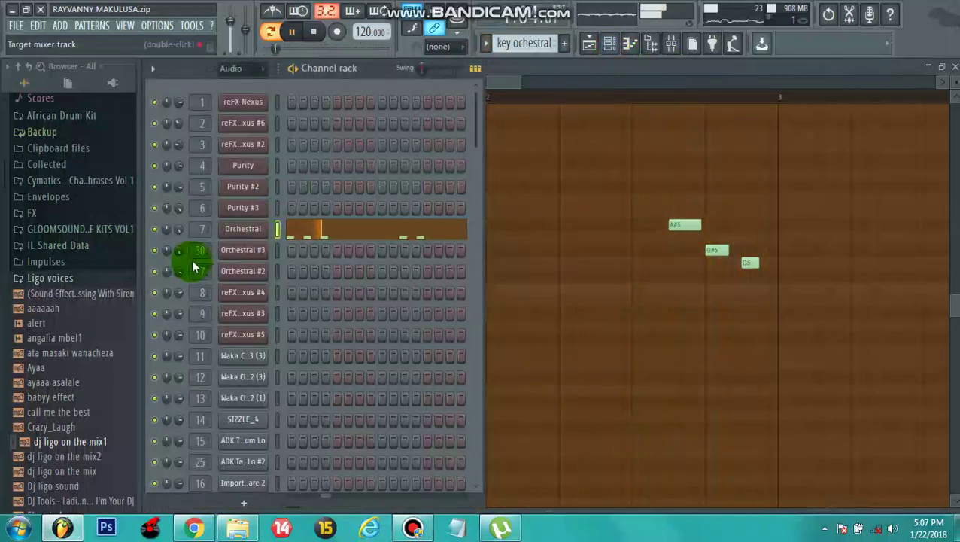
click(241, 232)
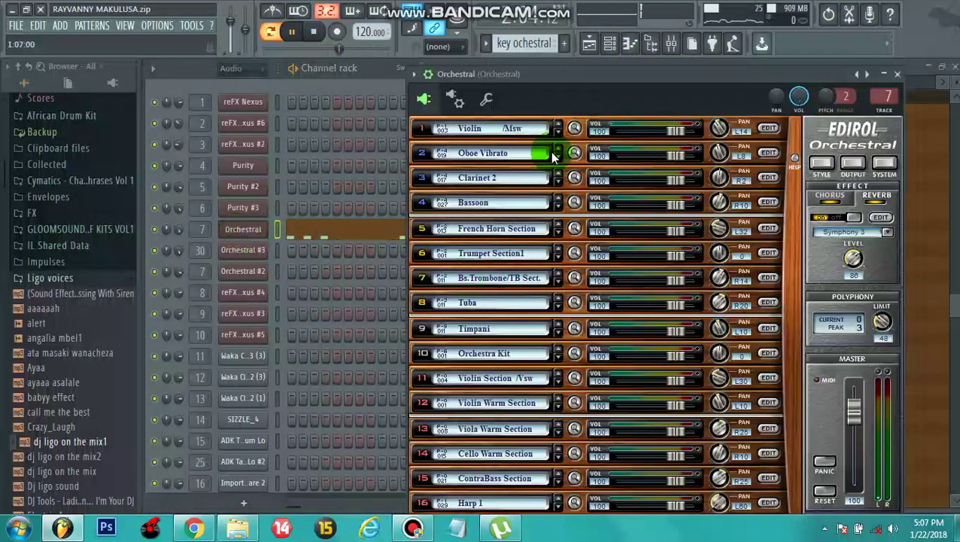
click(226, 239)
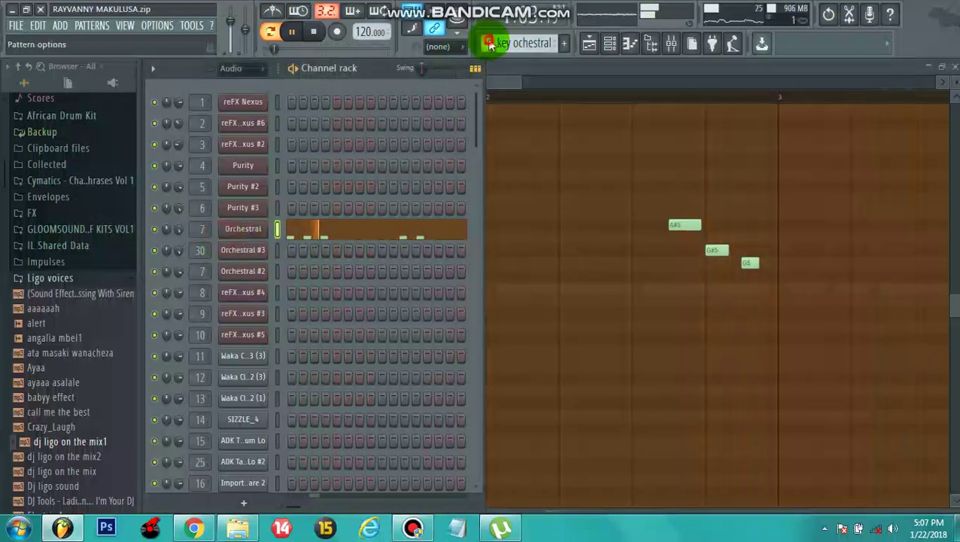
Switch to the marimba pattern and review the Purity #3 channel's notes and instrument preset.
click(489, 43)
click(512, 130)
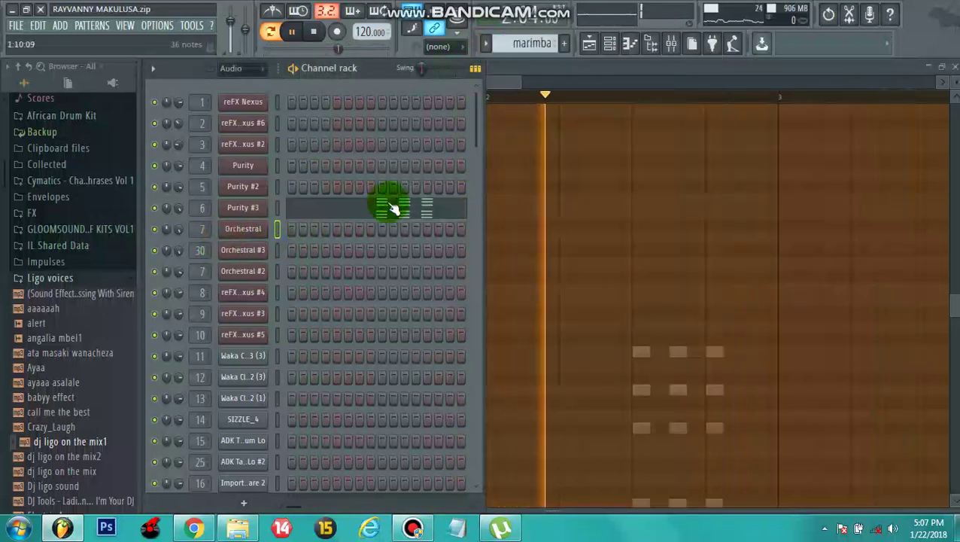
click(392, 205)
scroll(365, 215, down, 4)
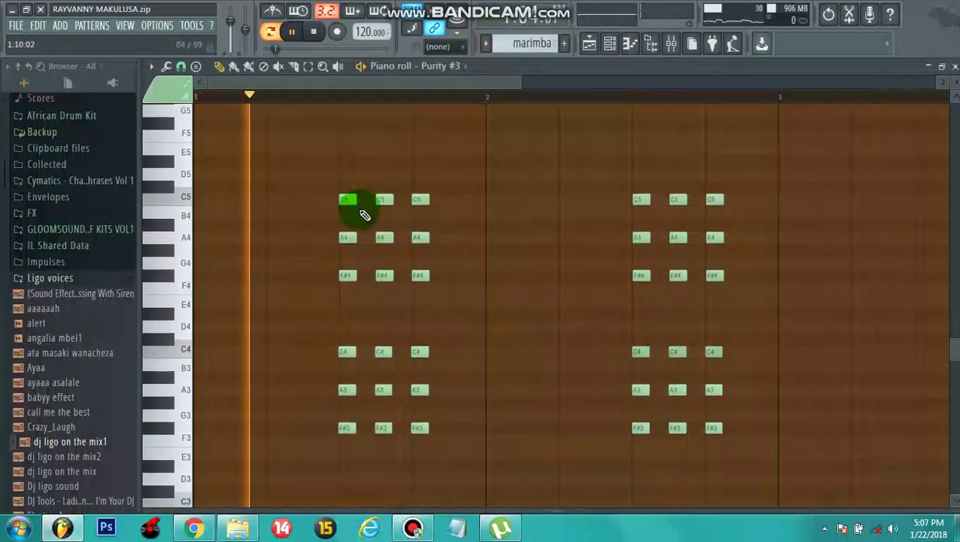
click(613, 44)
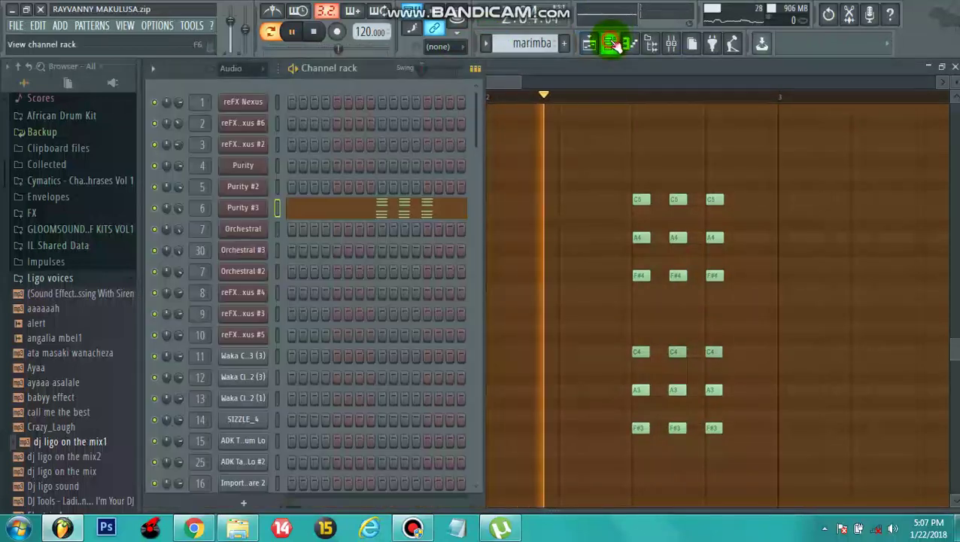
click(242, 208)
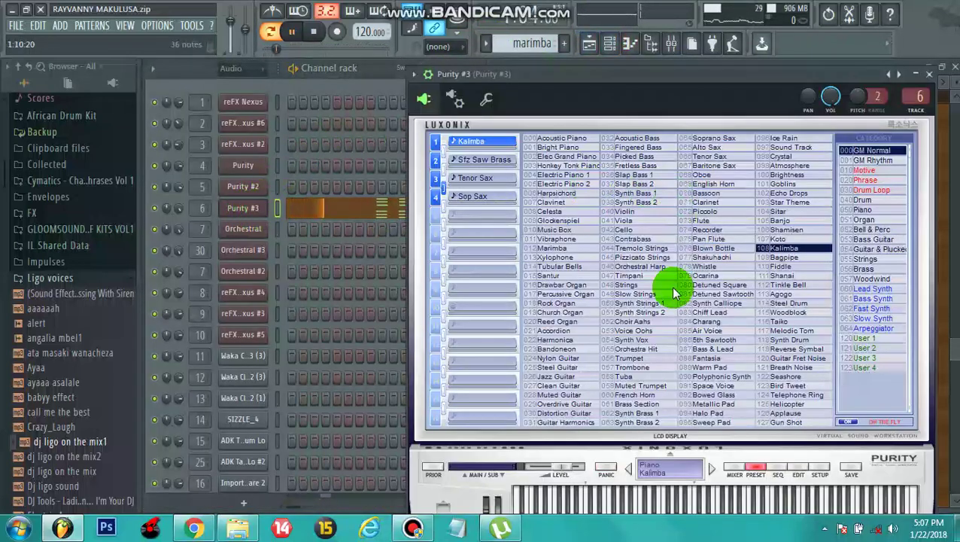
click(242, 208)
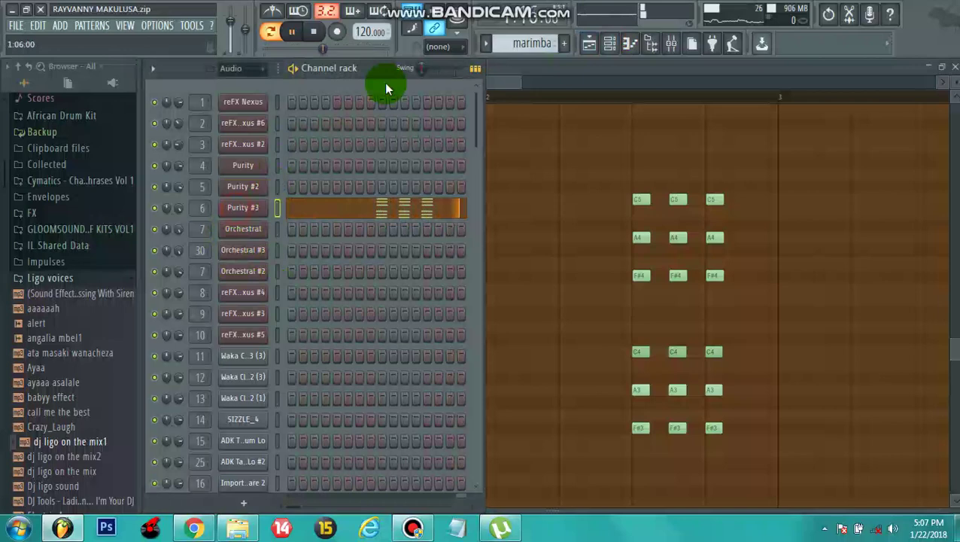
Switch to the pattern named new and review the reFX Nexus #4 channel's notes and instrument preset.
click(486, 43)
click(513, 142)
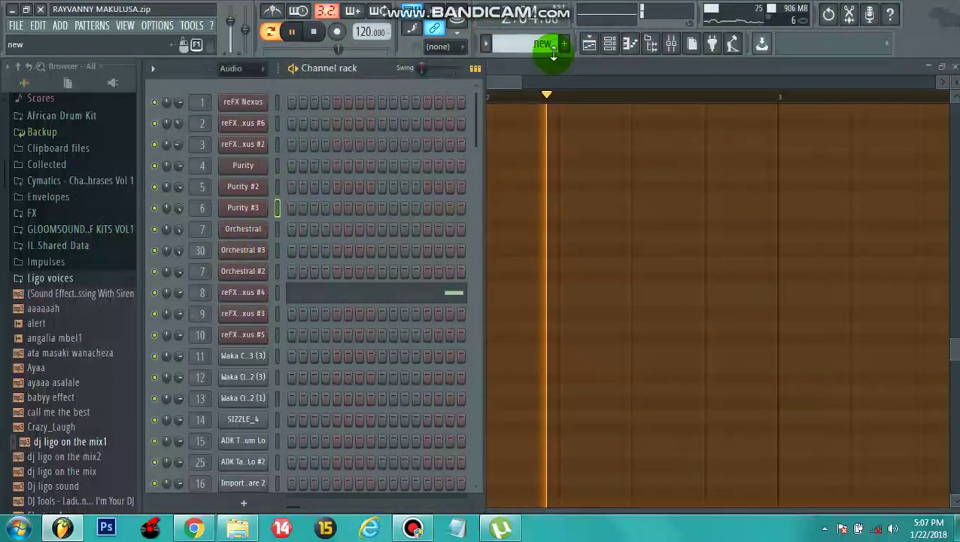
click(354, 292)
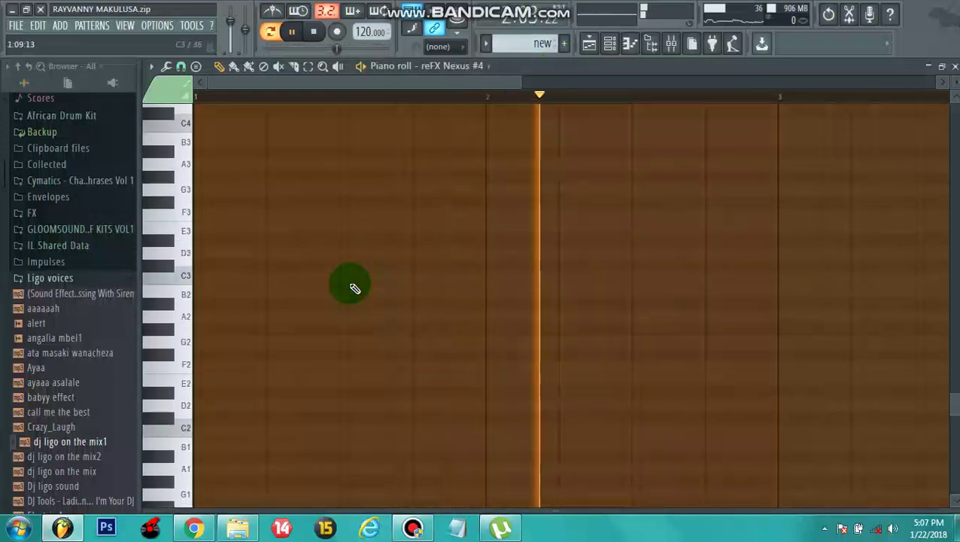
scroll(354, 289, up, 5)
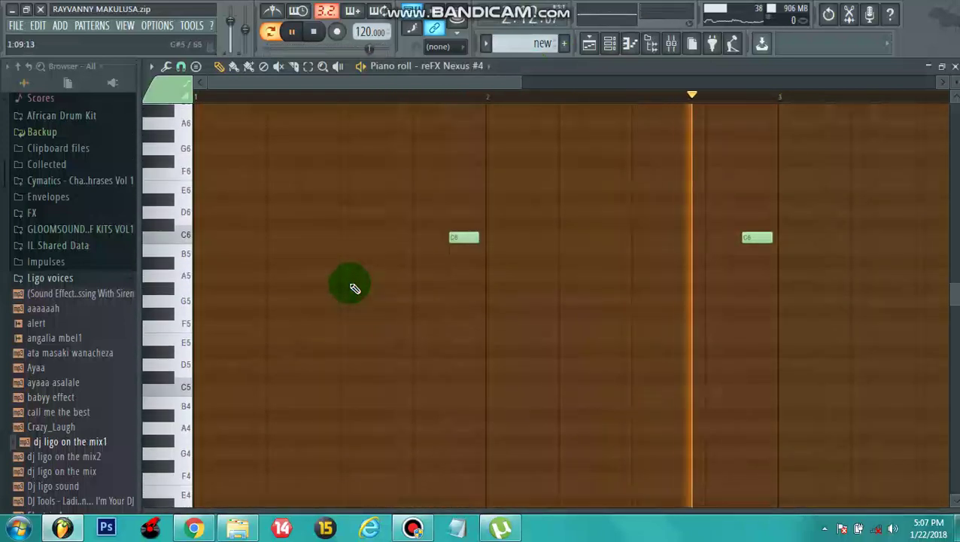
click(613, 43)
click(229, 293)
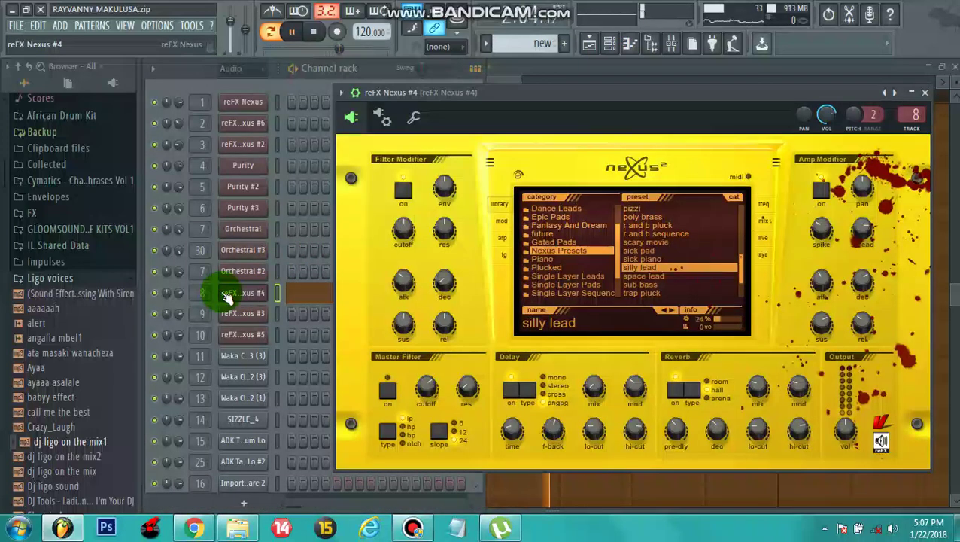
click(232, 294)
Switch to the sub bass pattern and examine the reFX Nexus #3 notes in the piano roll.
click(486, 42)
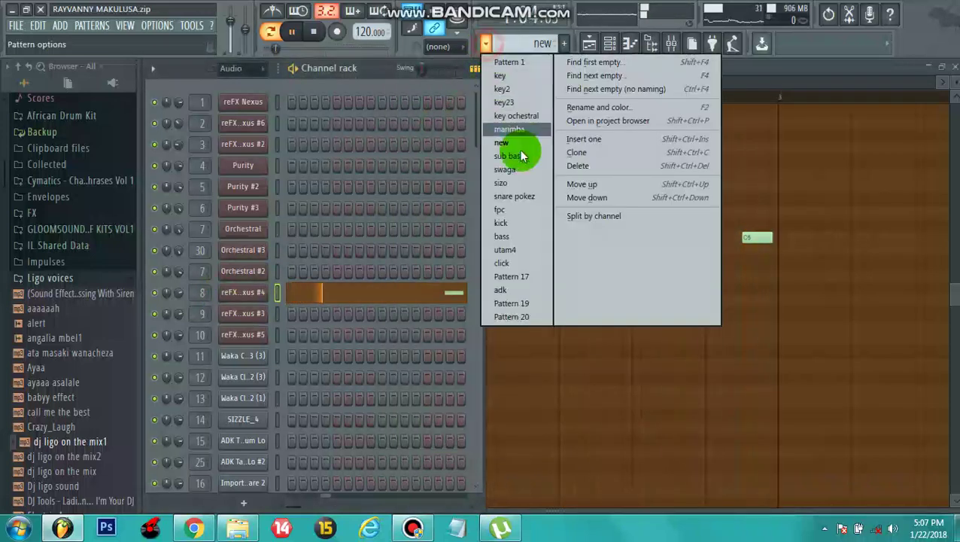
click(522, 159)
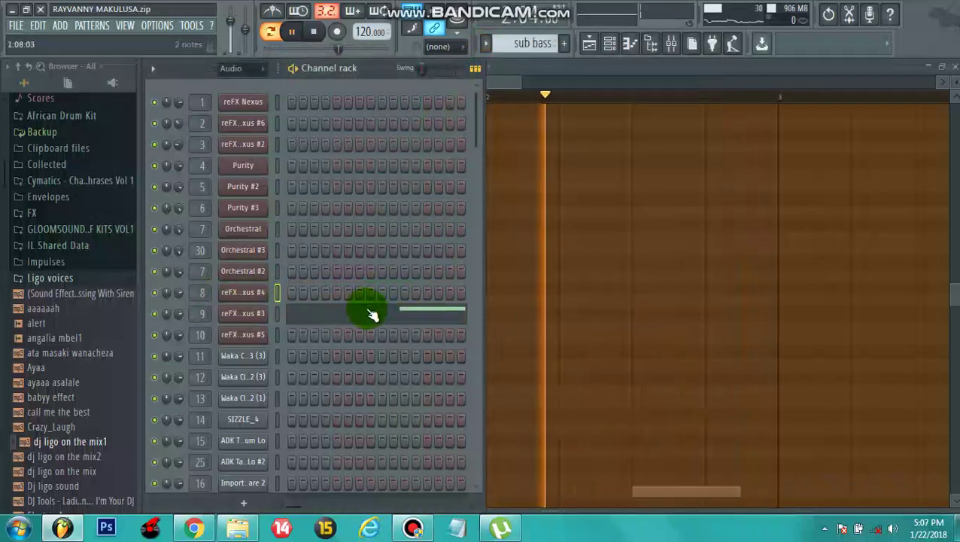
click(369, 314)
scroll(553, 381, down, 3)
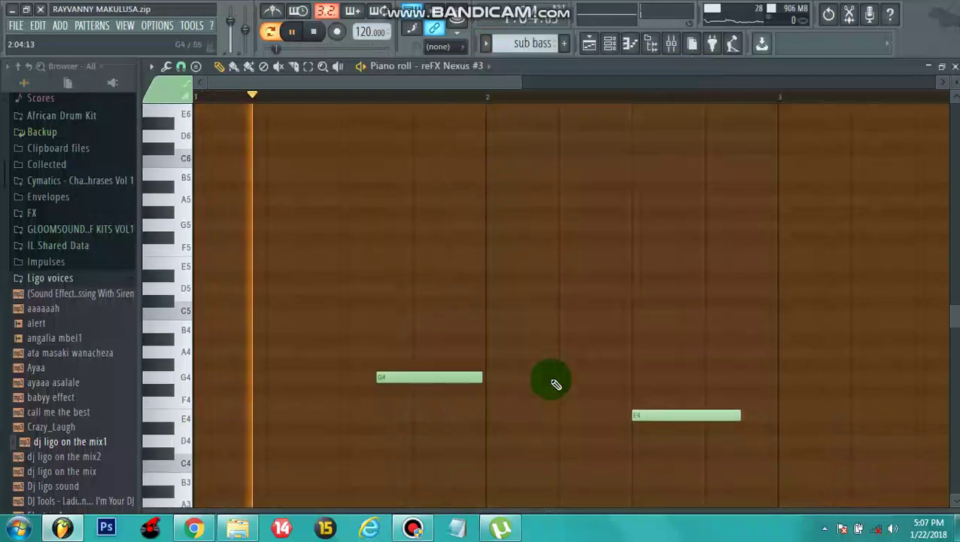
click(610, 43)
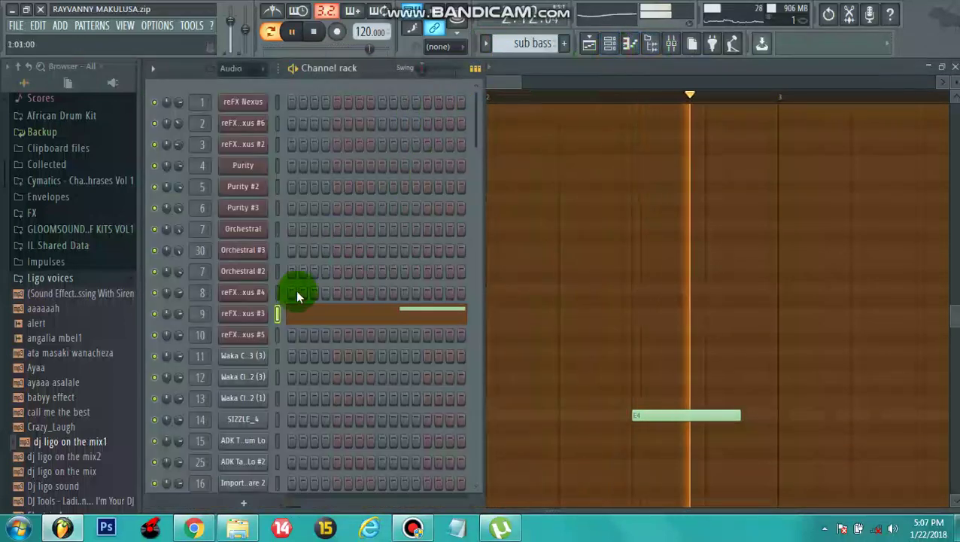
Switch to the swaga pattern and examine the ADK Talking Drum Lo notes in the piano roll.
click(486, 43)
click(504, 169)
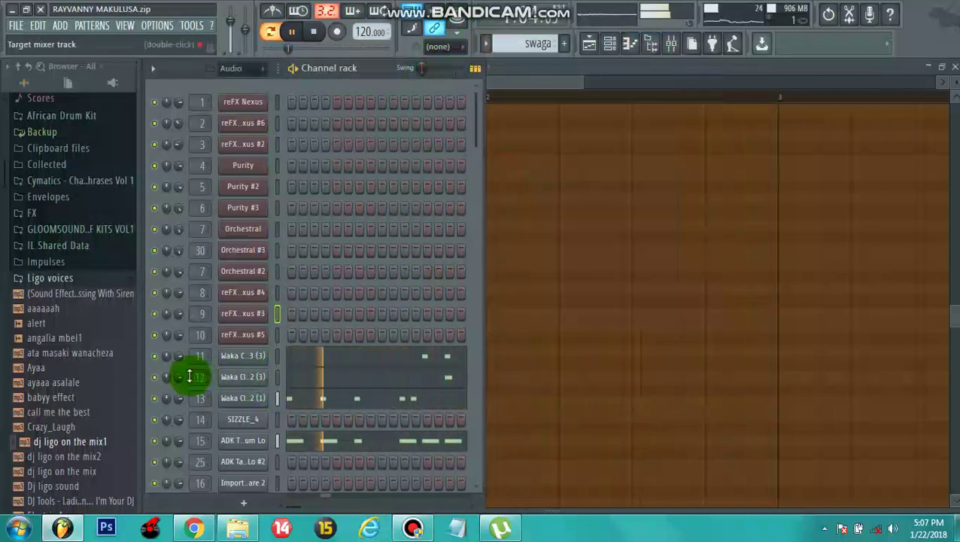
drag(178, 356, 174, 355)
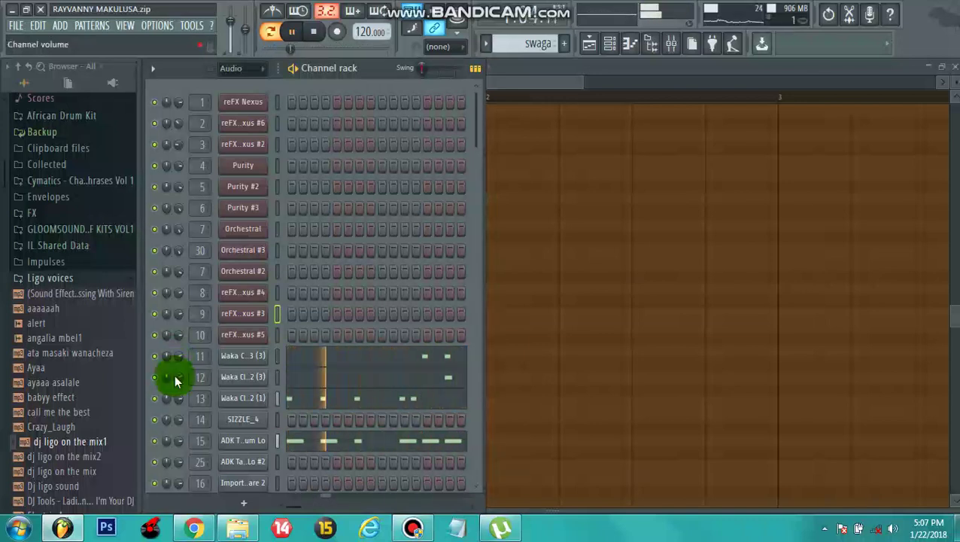
click(374, 451)
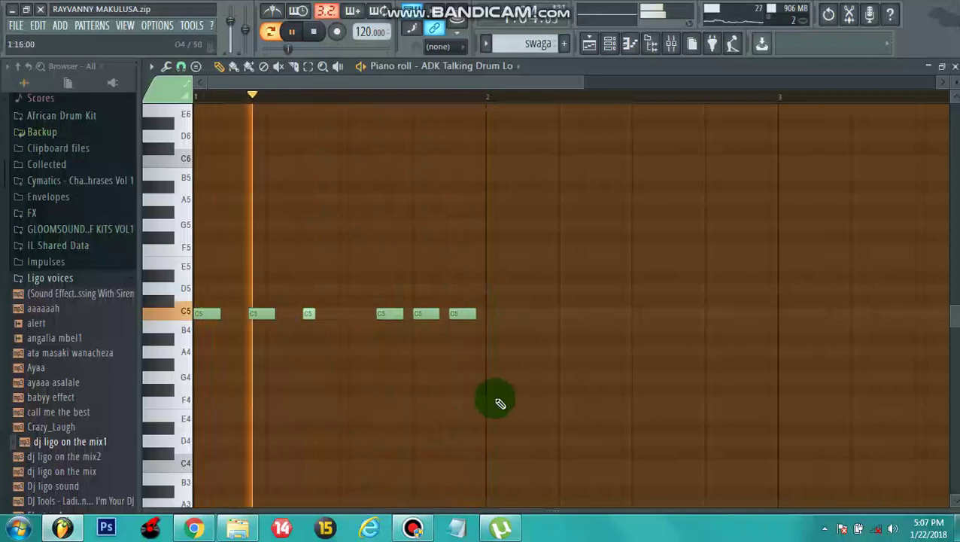
click(609, 44)
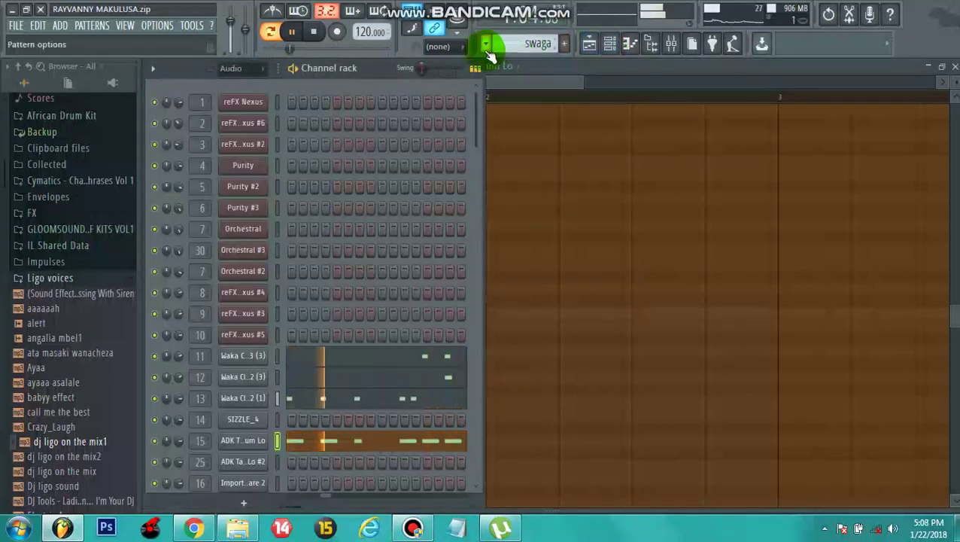
Switch to the sizo pattern and view the SIZZLE_4 channel's notes in the channel rack.
click(486, 47)
click(503, 186)
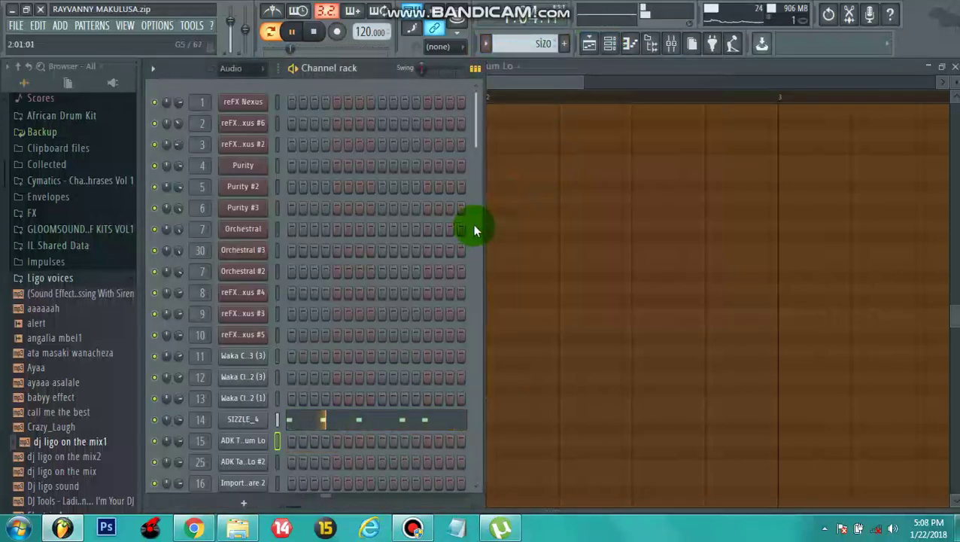
drag(475, 145, 476, 218)
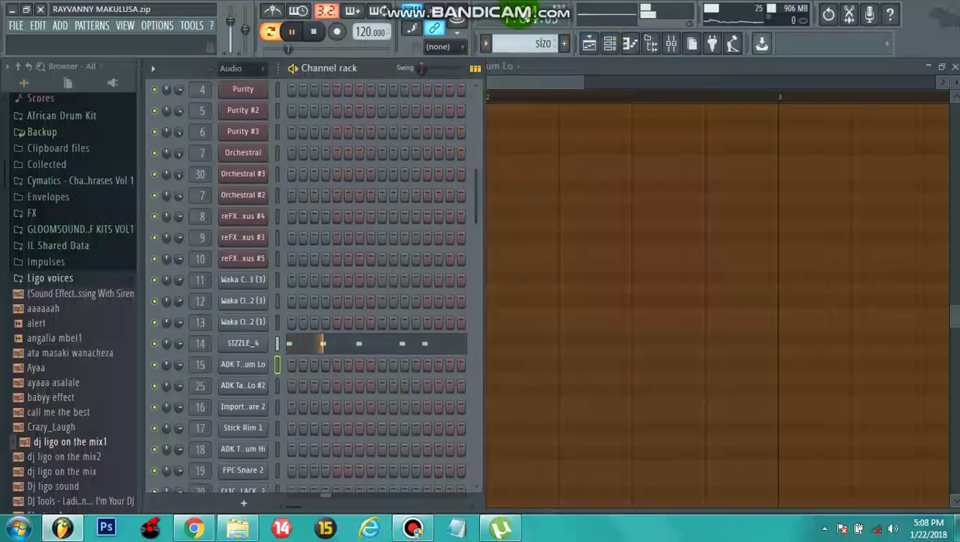
Switch to the snare pokez pattern, examine the Importer Snare 2 notes in the piano roll, and return to the channel rack.
click(488, 46)
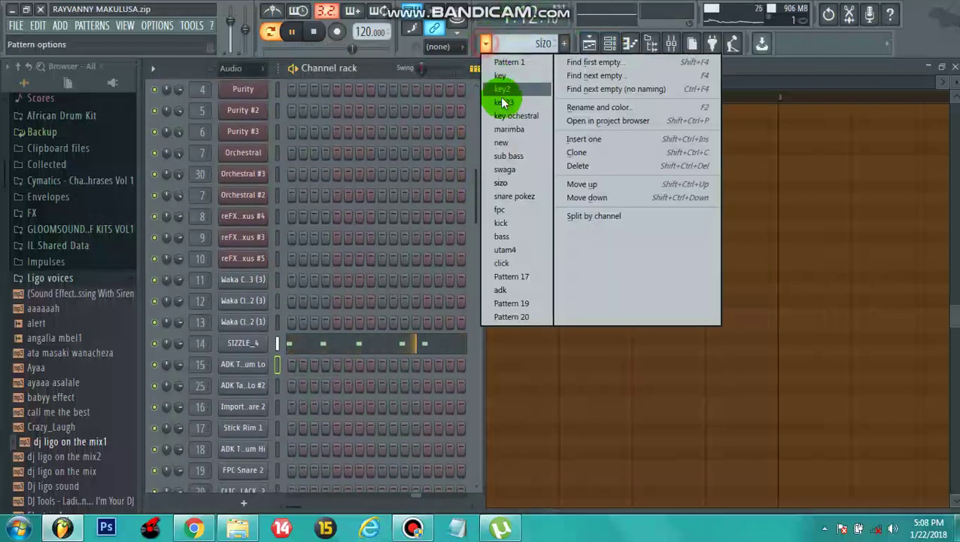
click(506, 198)
drag(474, 216, 475, 294)
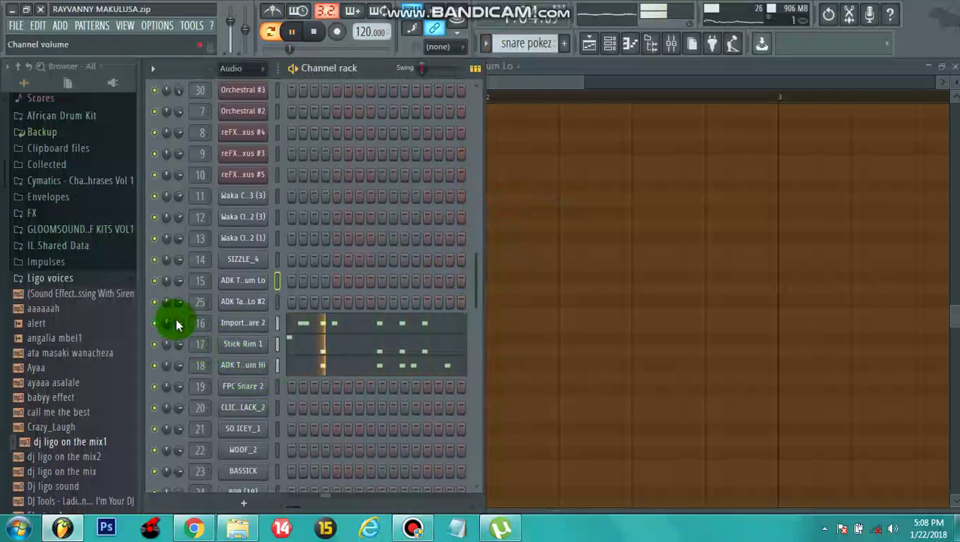
click(376, 329)
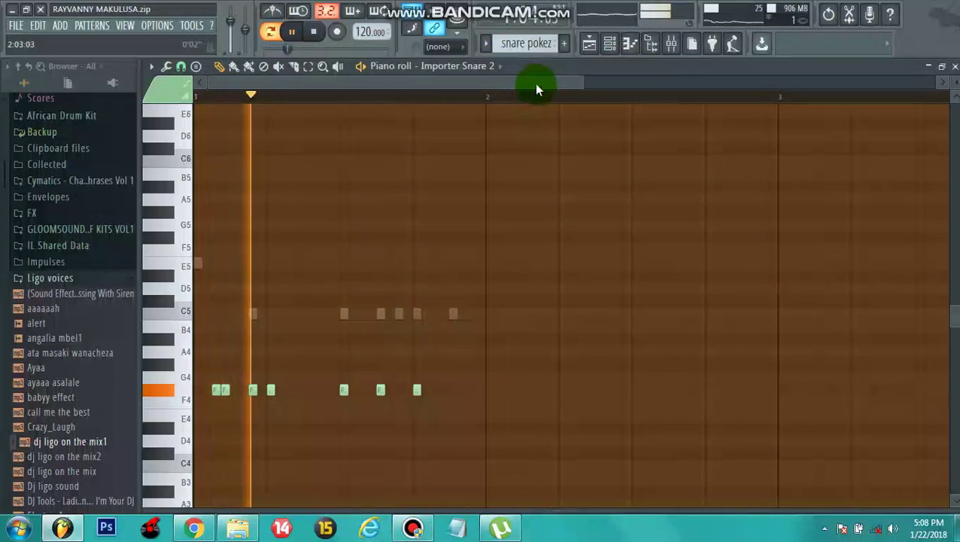
click(586, 46)
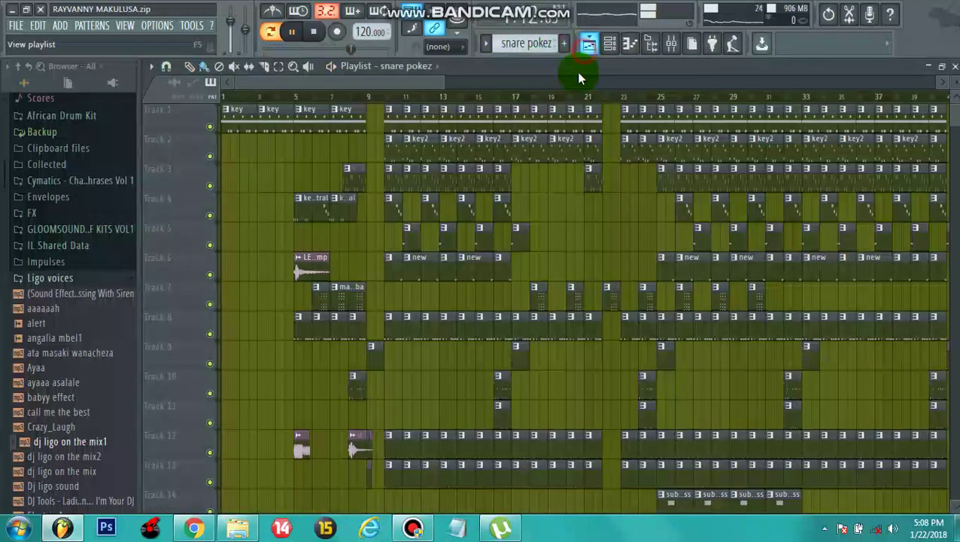
click(610, 45)
Review the fpc pattern's FPC Snare 2 notes and the kick pattern's BASSICK steps, closing the playlist.
click(486, 42)
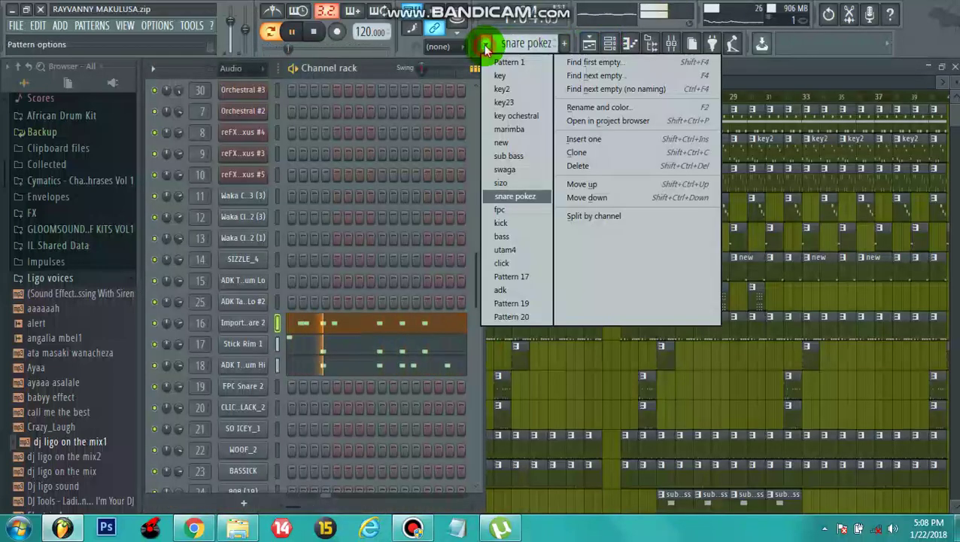
click(519, 211)
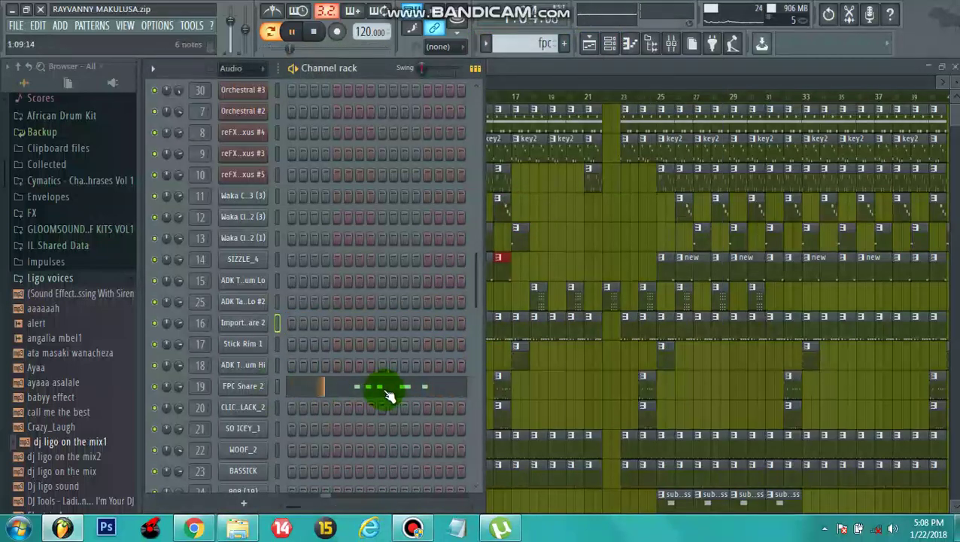
click(486, 44)
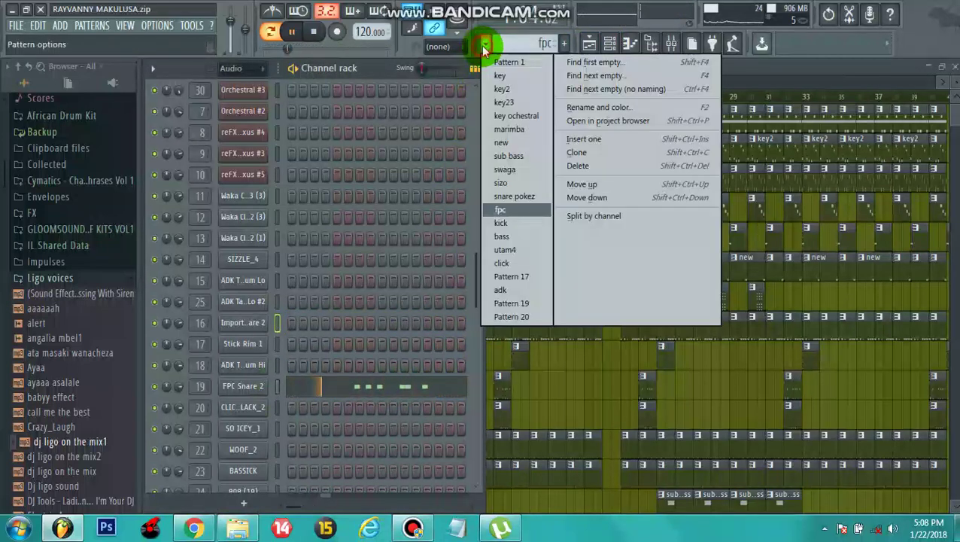
click(508, 224)
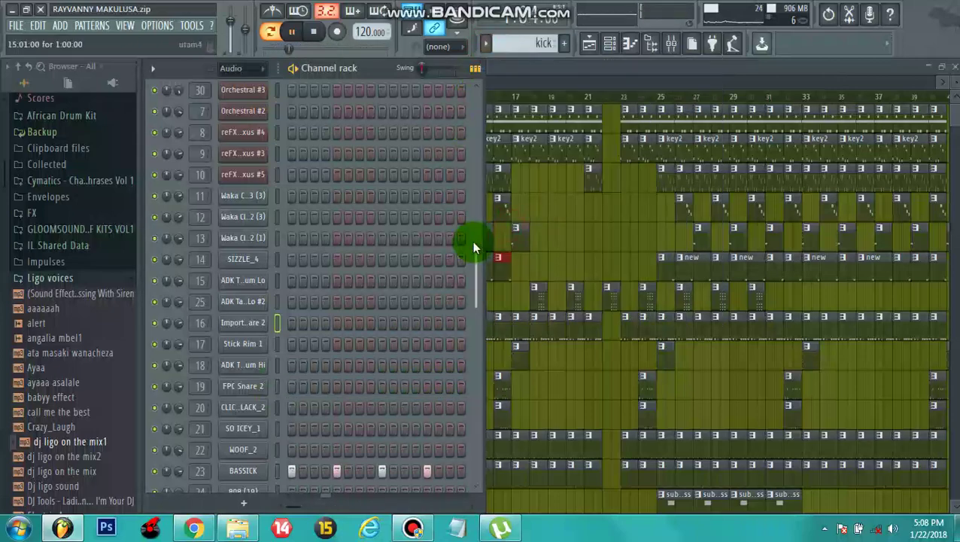
drag(472, 241, 472, 374)
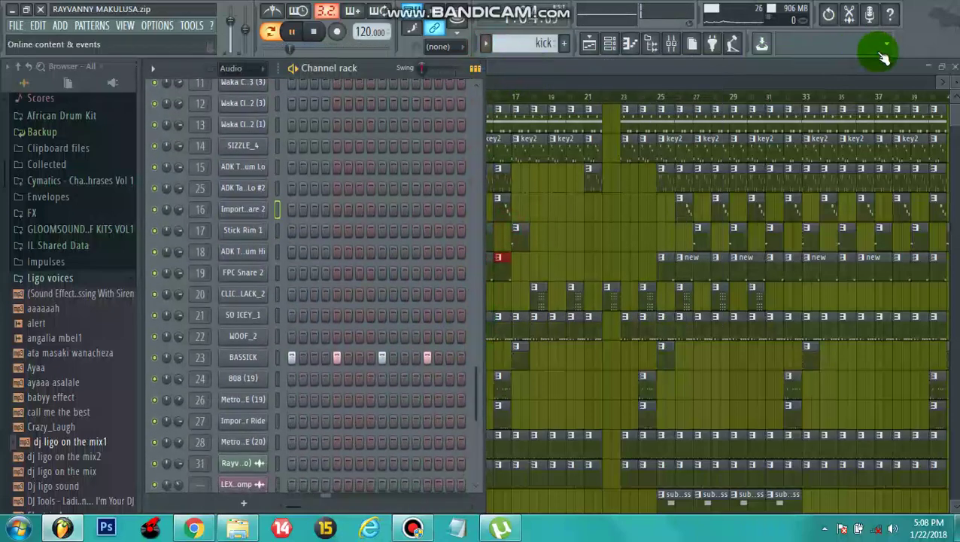
click(956, 66)
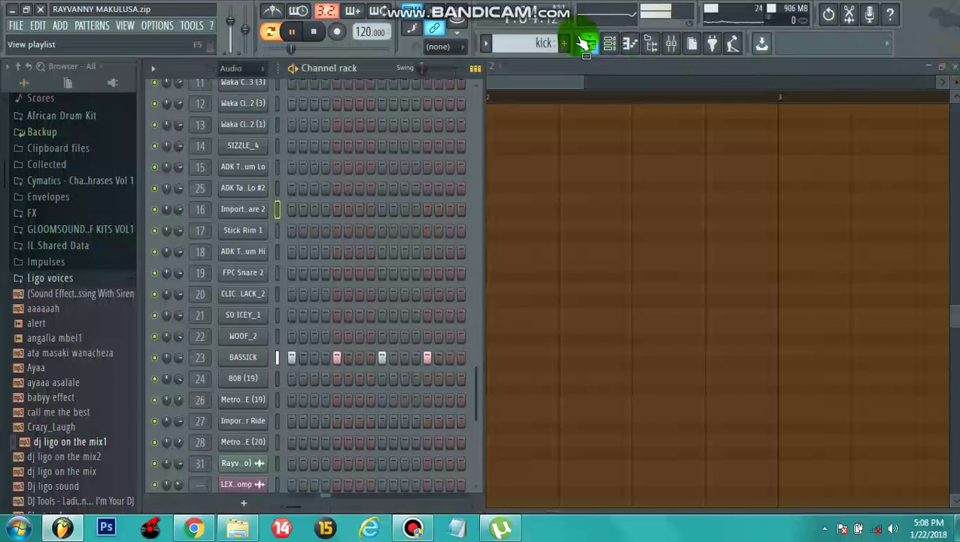
Review the bass pattern's 808 (19) steps, and switch to the utam4 pattern to view the Orchestral #3 notes.
click(488, 45)
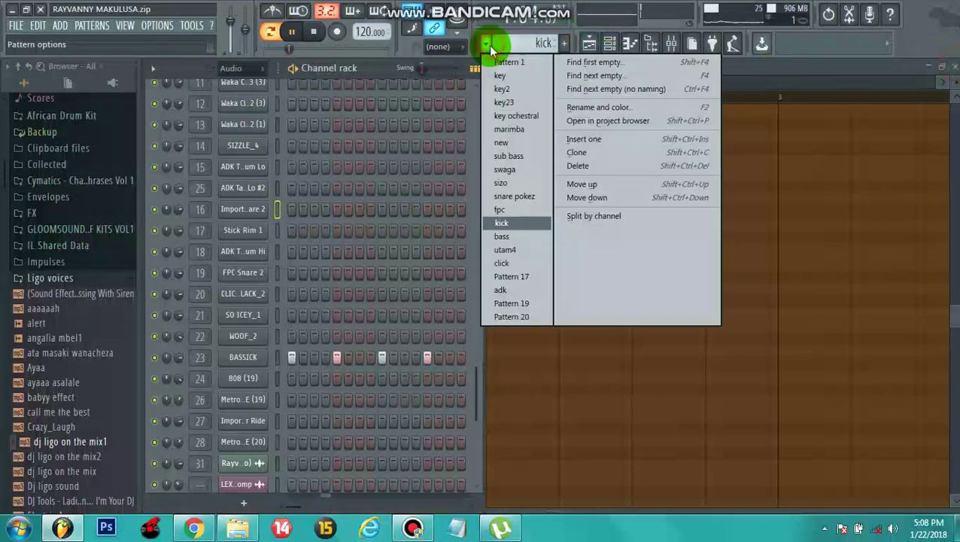
click(516, 237)
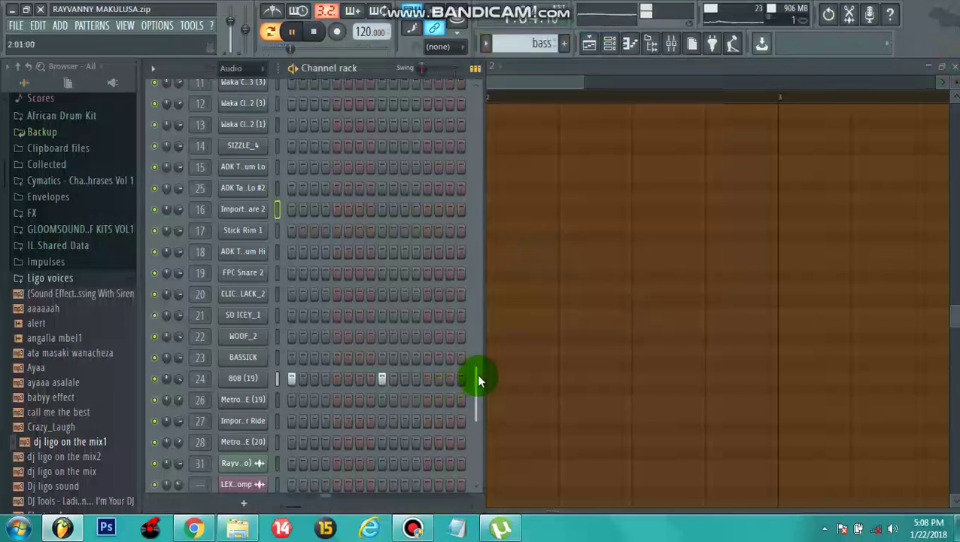
click(487, 45)
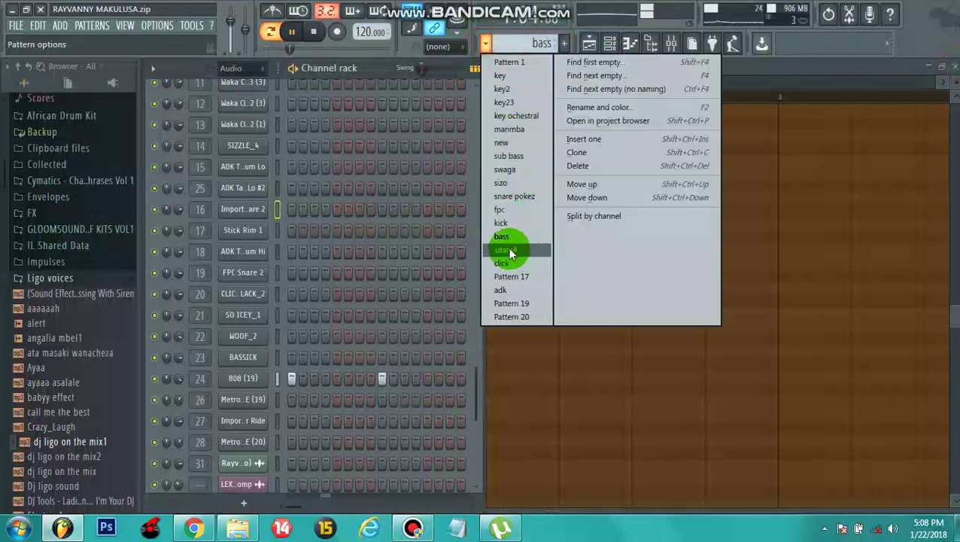
click(507, 249)
drag(473, 369, 471, 154)
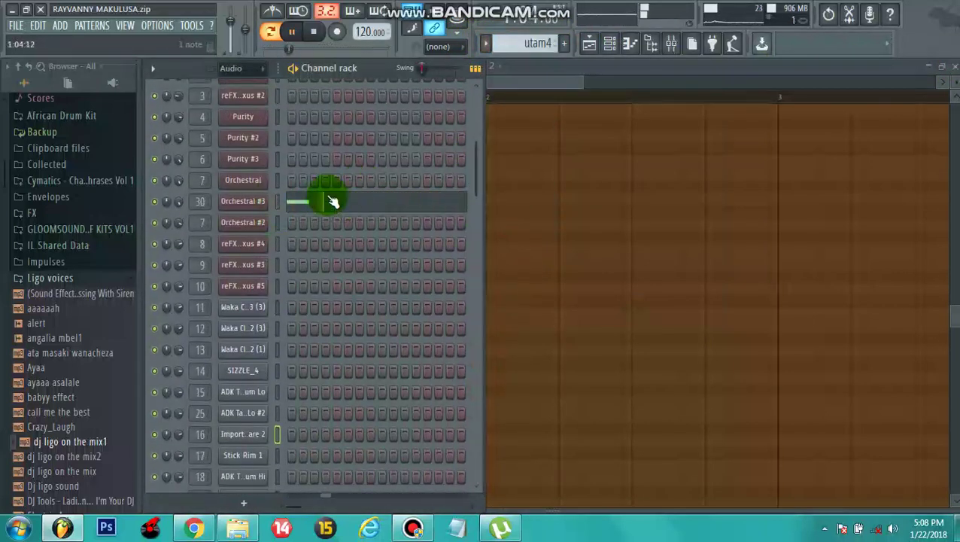
Set part 1 of the Orchestral #3 instrument to the solo violin preset P-1 003 Violin /Msw and return to the channel rack.
click(253, 205)
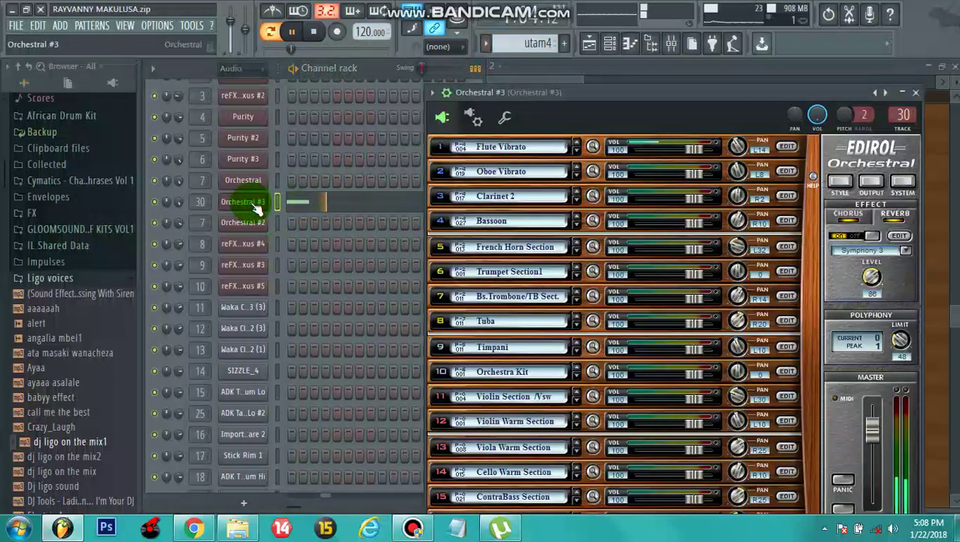
click(525, 149)
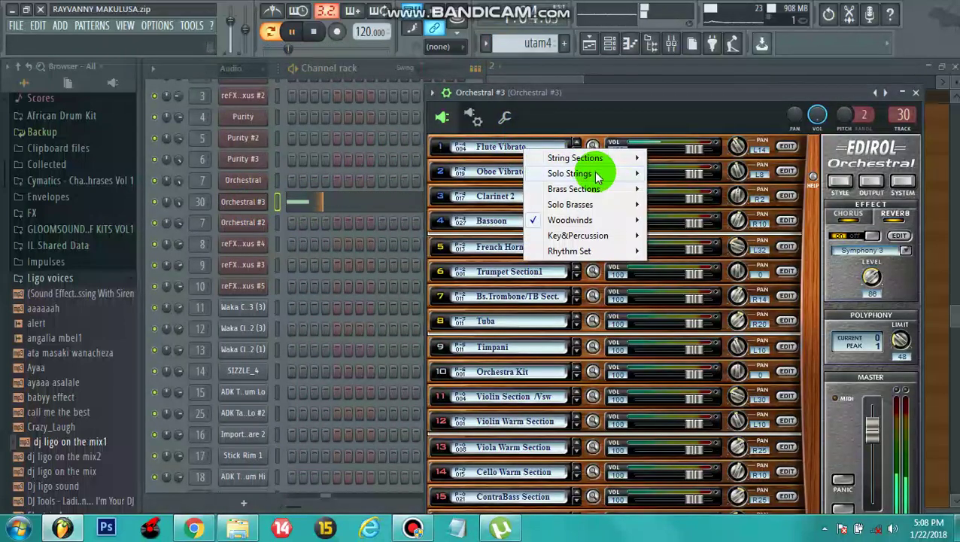
mouse_move(606, 177)
mouse_move(673, 175)
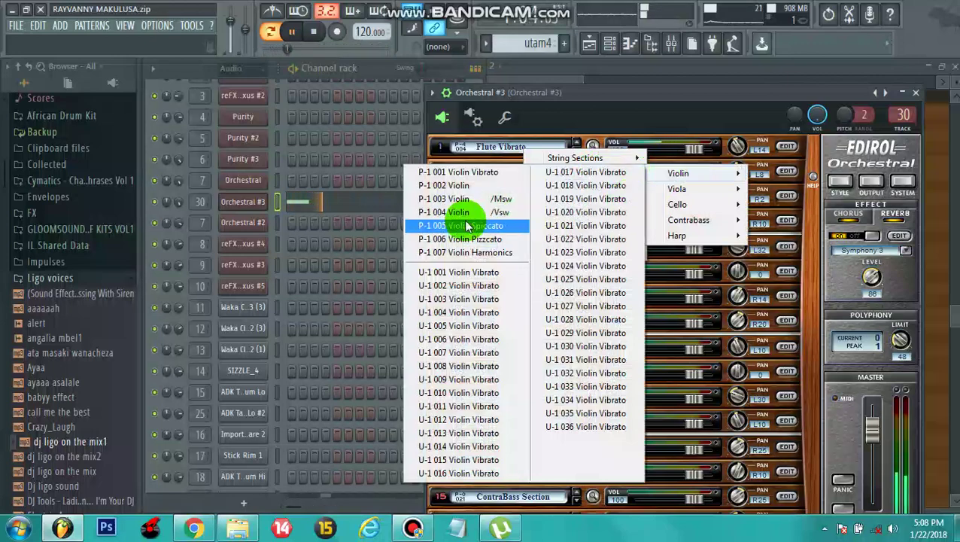
click(452, 254)
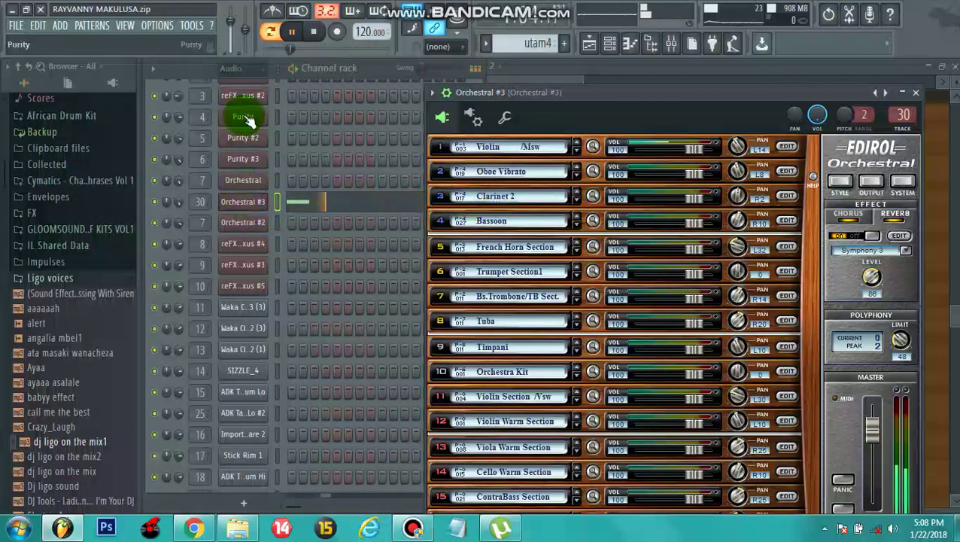
click(187, 70)
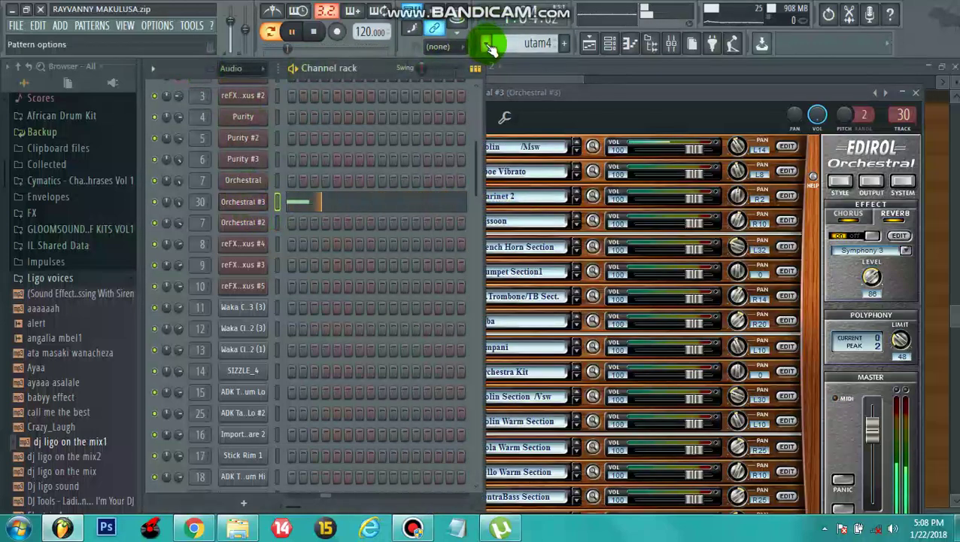
Switch to the click pattern, examine the CLICK N CLACK_2 notes in the piano roll, and return to the channel rack.
click(487, 46)
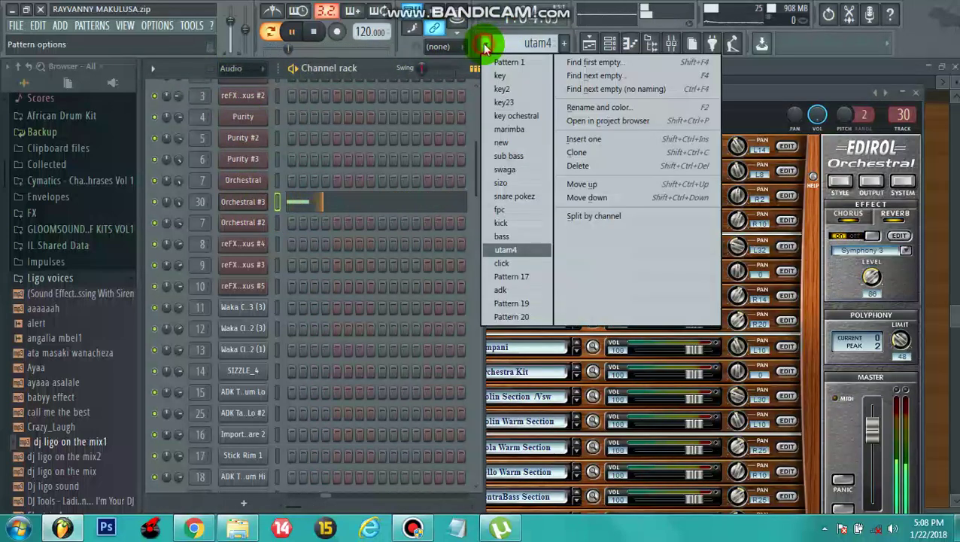
click(520, 262)
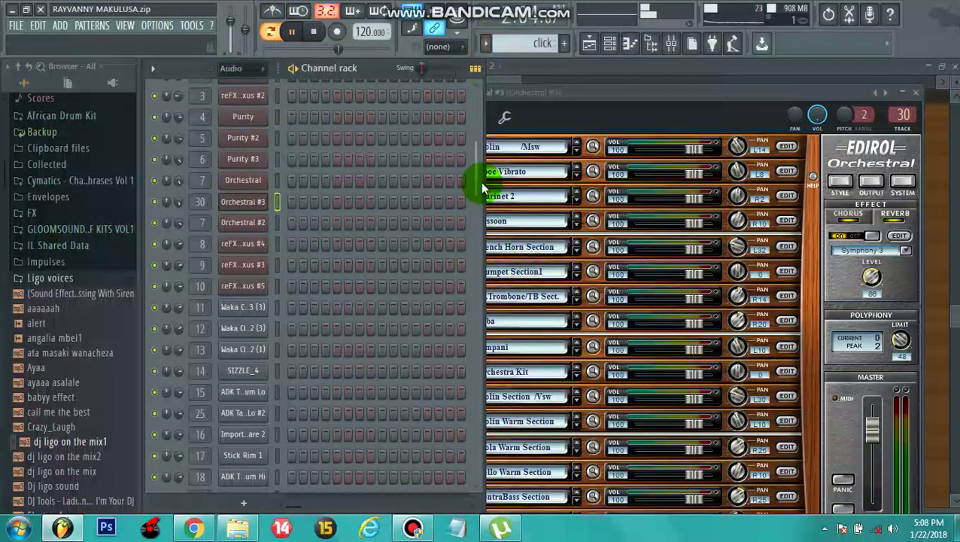
drag(475, 179, 467, 351)
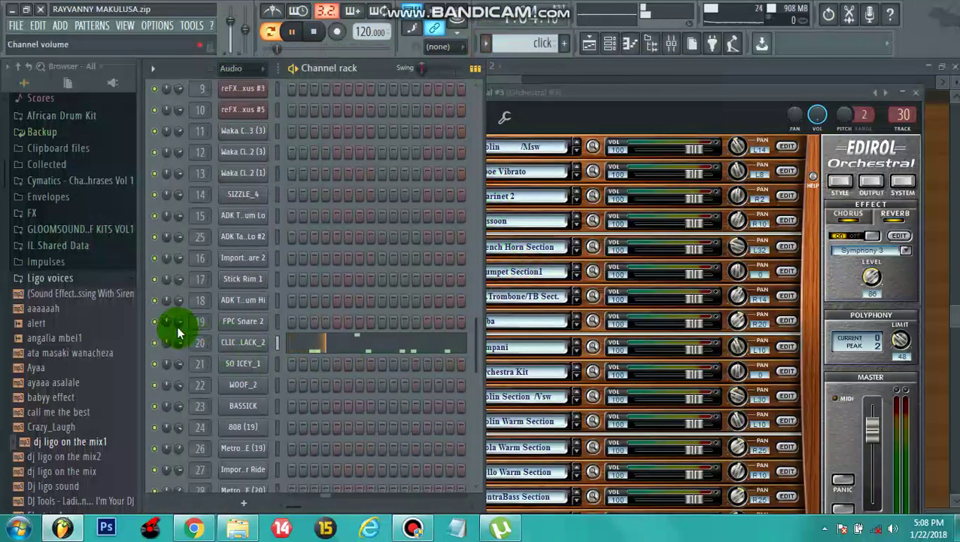
click(368, 352)
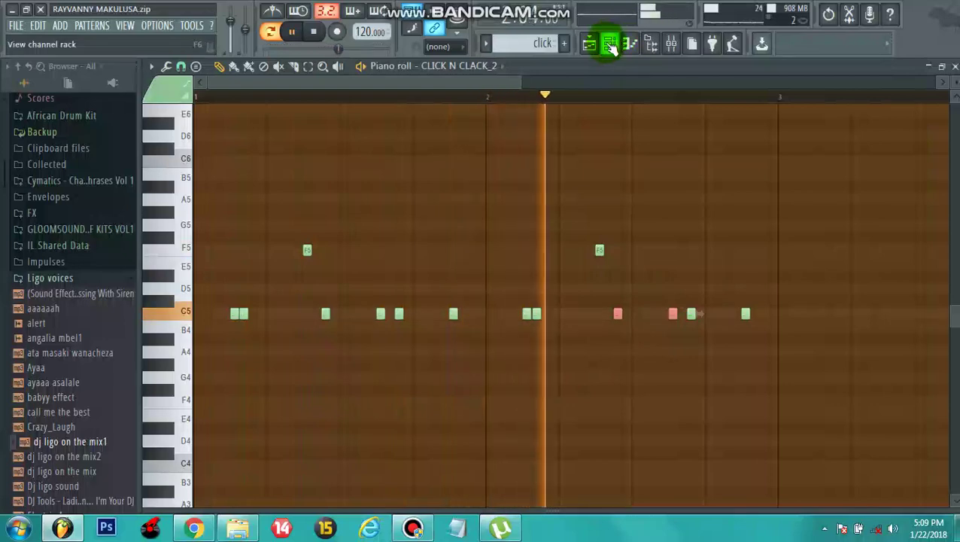
click(621, 35)
Switch to Pattern 17 and examine the Purity #2 channel's notes in the piano roll.
click(486, 43)
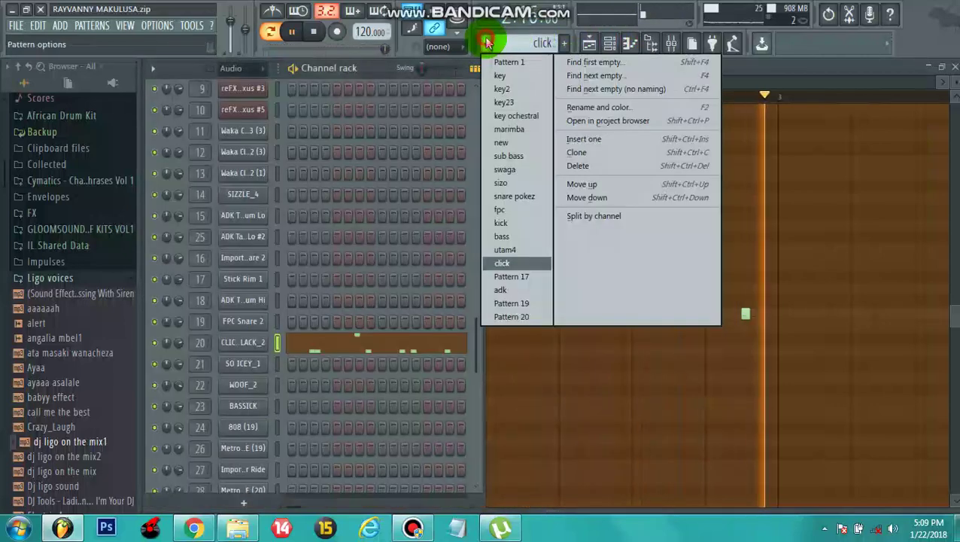
click(523, 277)
drag(466, 343, 446, 134)
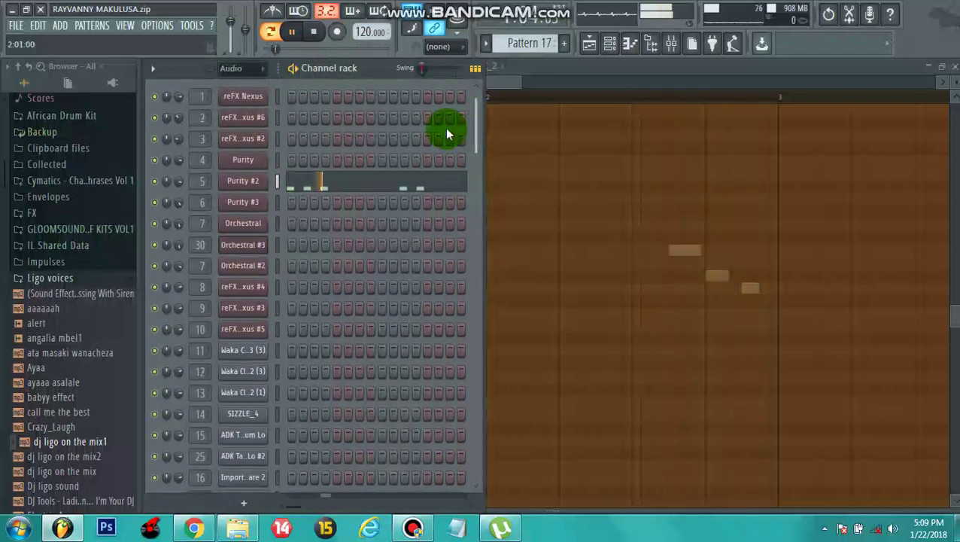
click(301, 184)
click(254, 302)
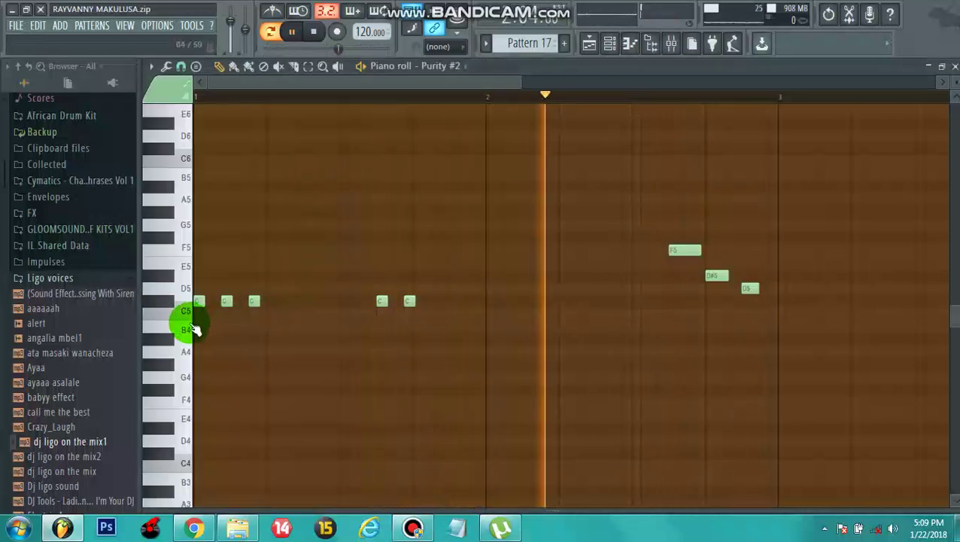
Transpose all the Purity #2 notes up four semitones so the first note sits on F5, and return to the channel rack.
drag(188, 322, 182, 197)
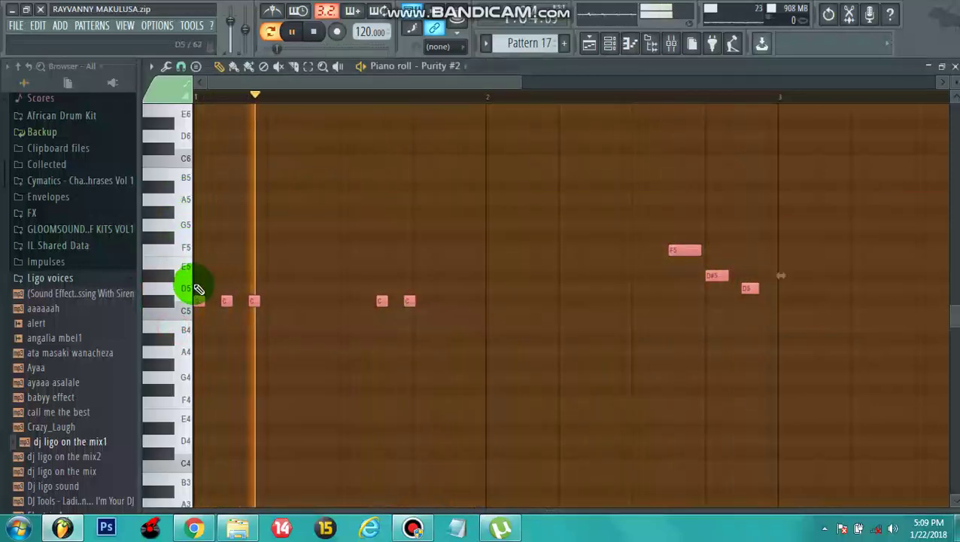
drag(196, 301, 184, 252)
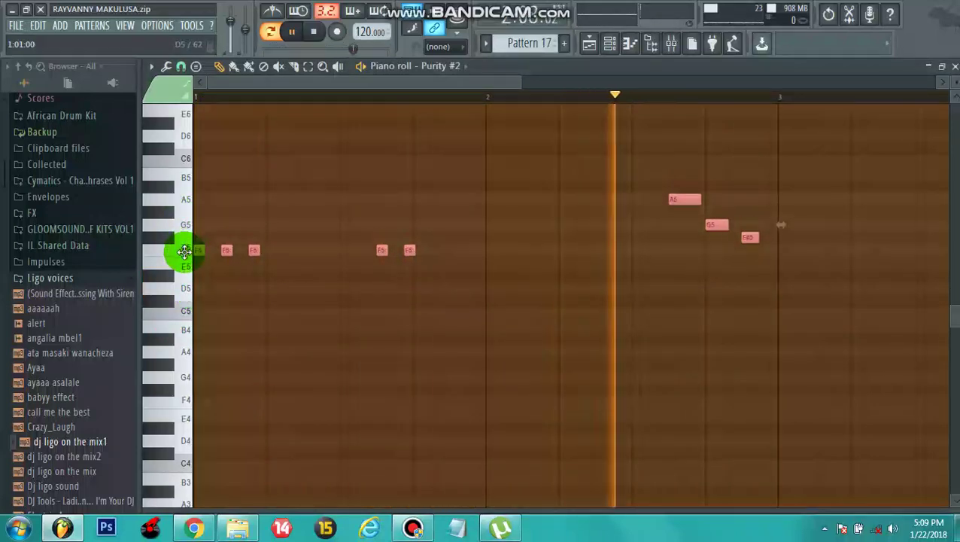
click(610, 44)
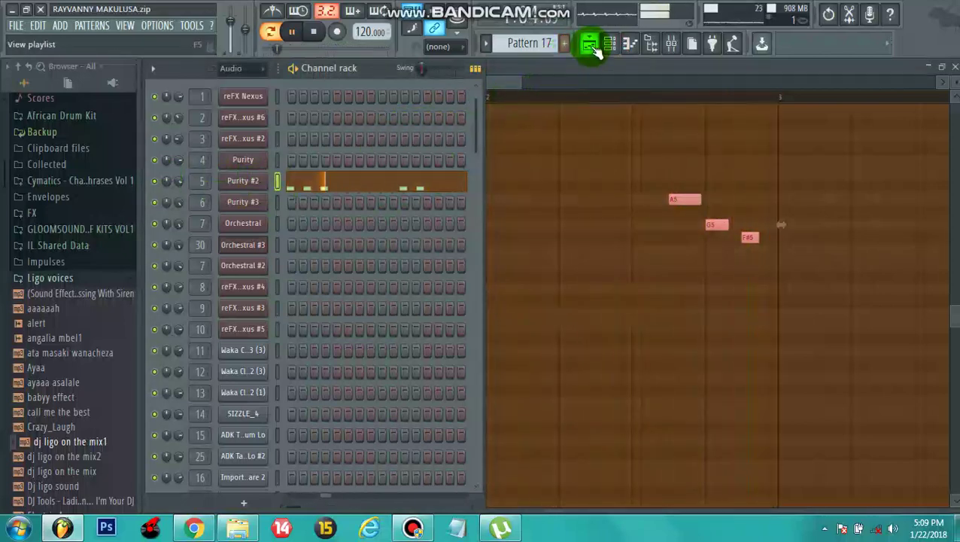
Review the adk pattern's steps in channel 25, and examine Pattern 19's Orchestral #2 notes in the piano roll.
drag(491, 44, 514, 297)
drag(480, 159, 418, 285)
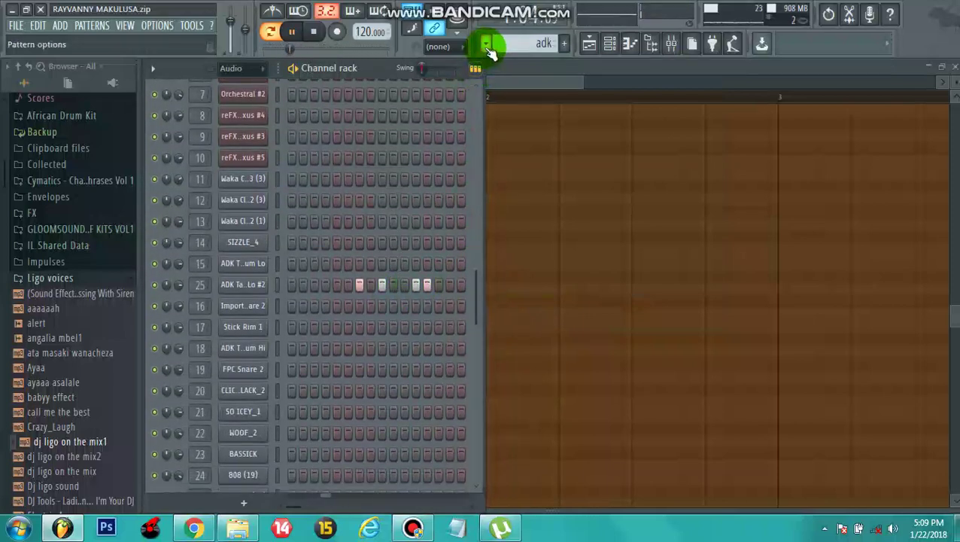
drag(487, 47, 492, 139)
drag(504, 309, 323, 222)
click(319, 219)
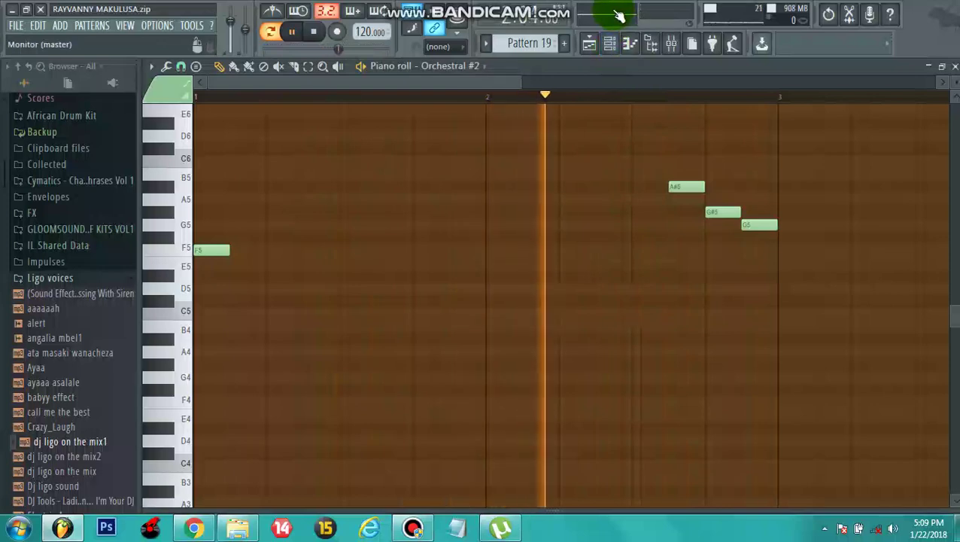
click(611, 43)
Set part 1 of the Orchestral #2 instrument to the solo violin preset P-1 003 Violin /Msw and return to the channel rack.
click(245, 215)
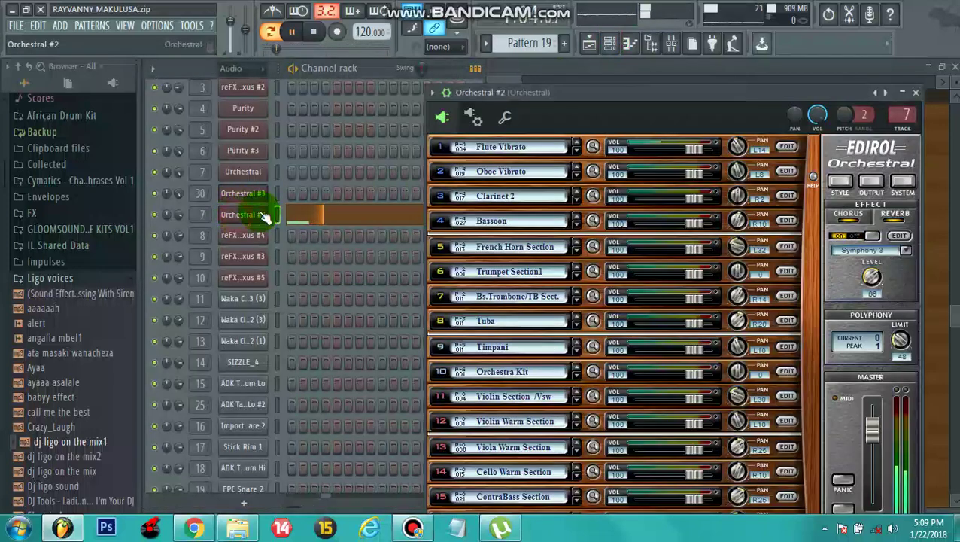
click(544, 148)
mouse_move(602, 175)
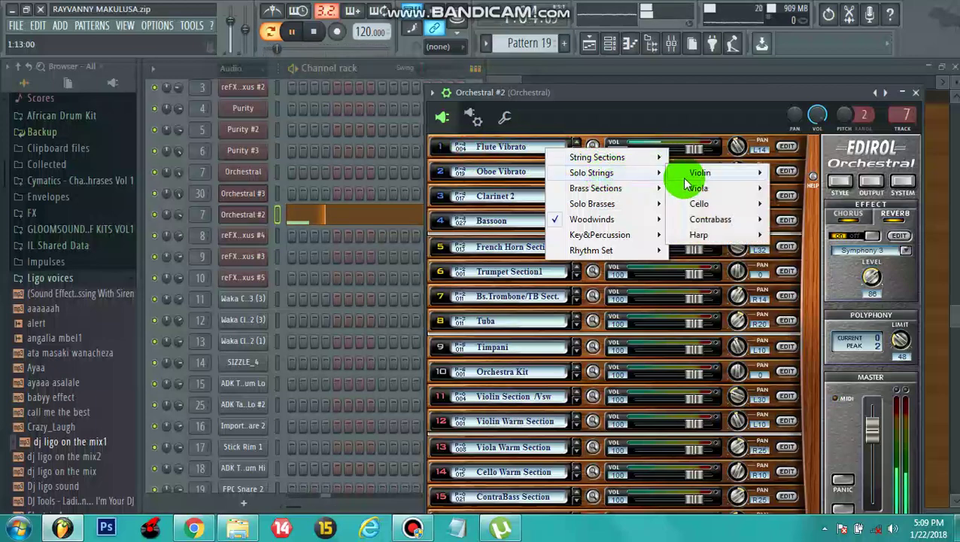
mouse_move(681, 176)
click(512, 198)
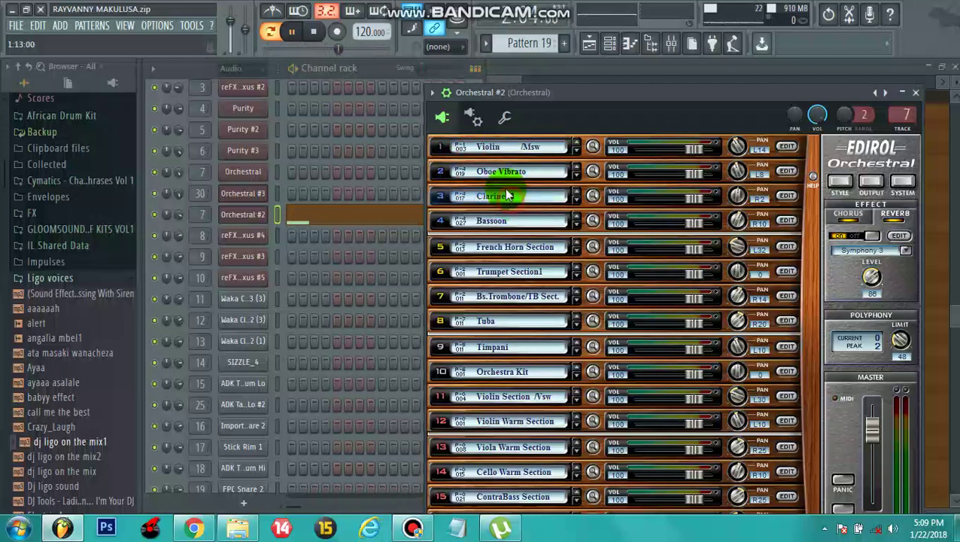
click(385, 70)
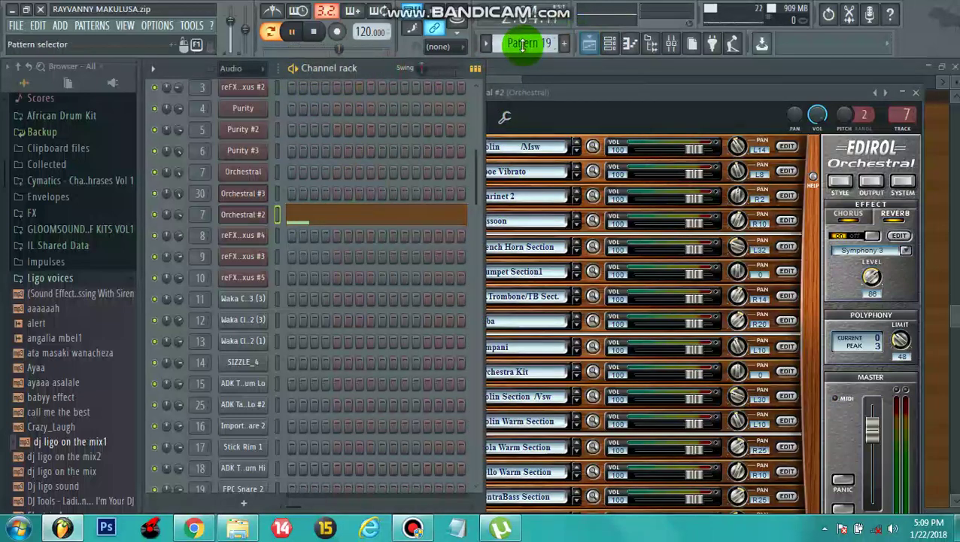
Switch to Pattern 20 and view the steps of channels 26, 27 and 28 in the channel rack.
click(487, 46)
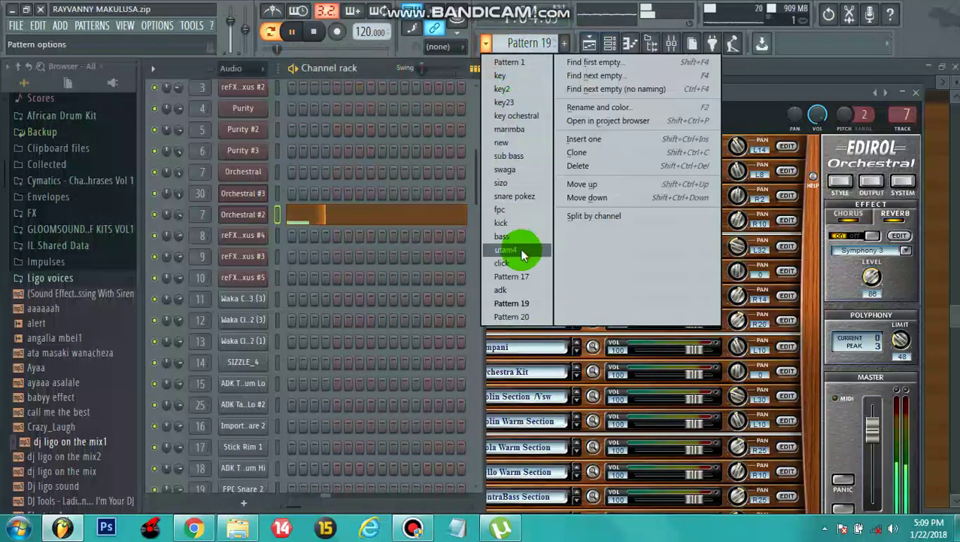
click(510, 318)
drag(476, 174, 311, 406)
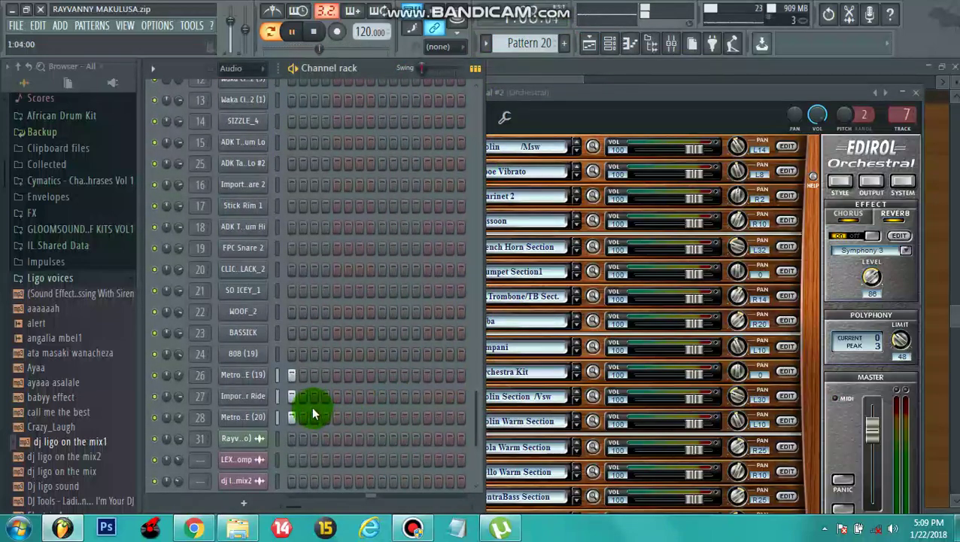
Open the playlist with a wider range of bars in view and play the full song from the start.
click(589, 46)
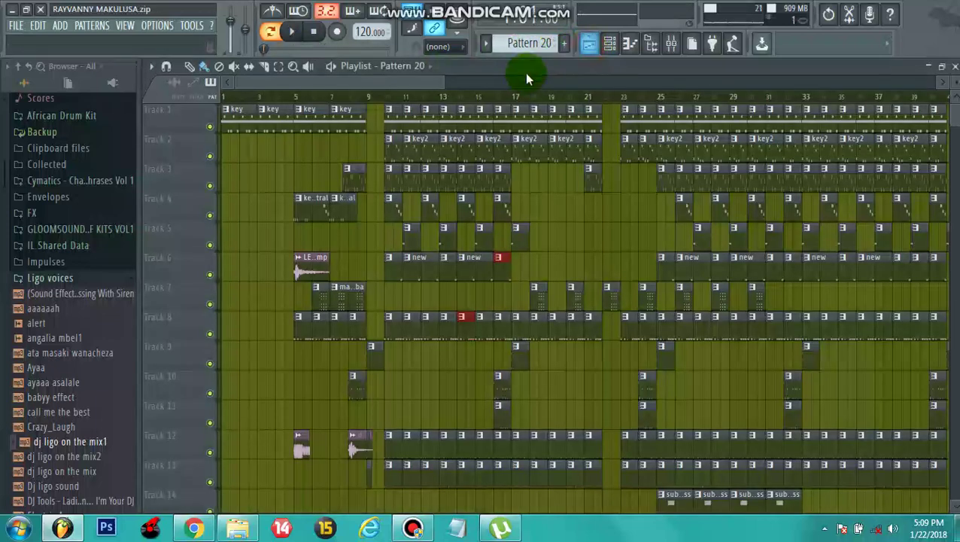
drag(446, 80, 510, 206)
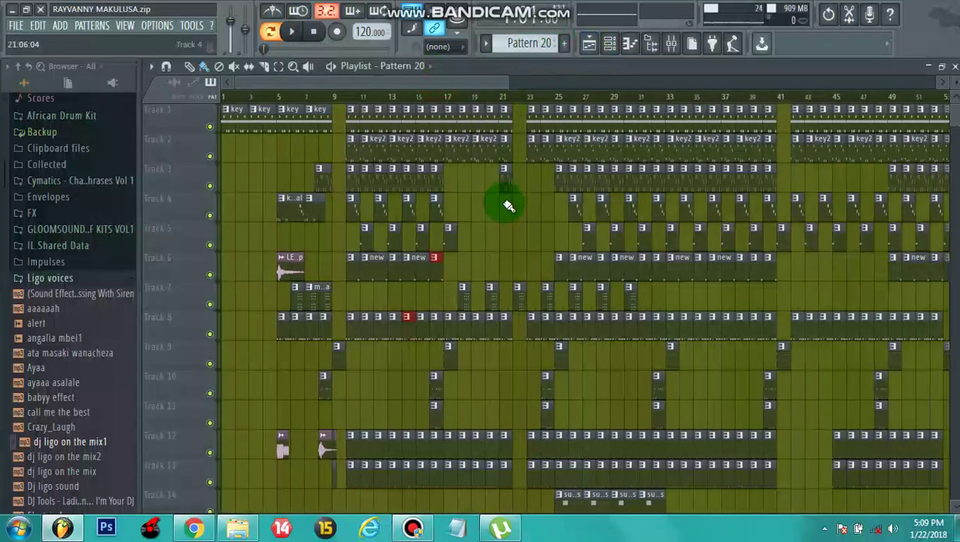
click(293, 34)
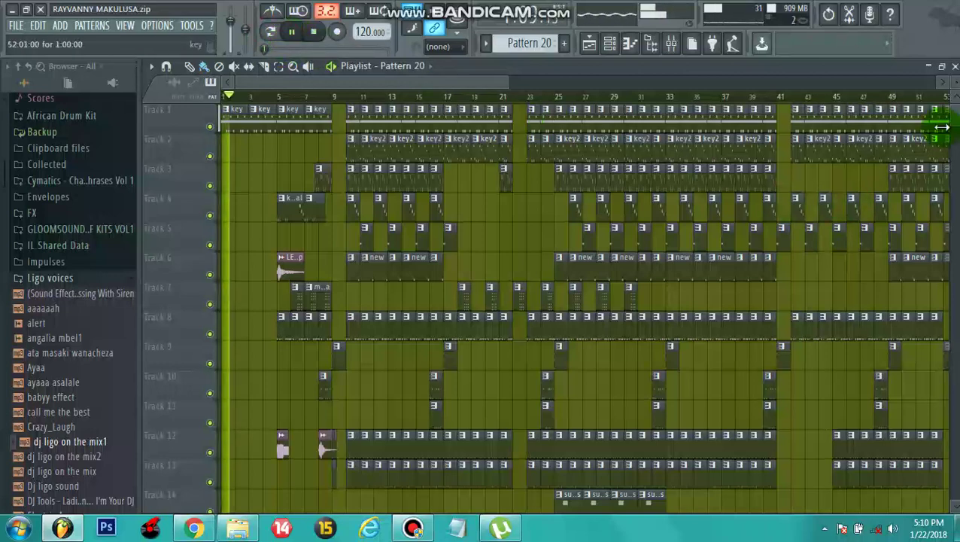
Examine the song's arrangement across all playlist tracks during playback, including the audio clips on Track 19 and the later sections.
scroll(757, 199, down, 6)
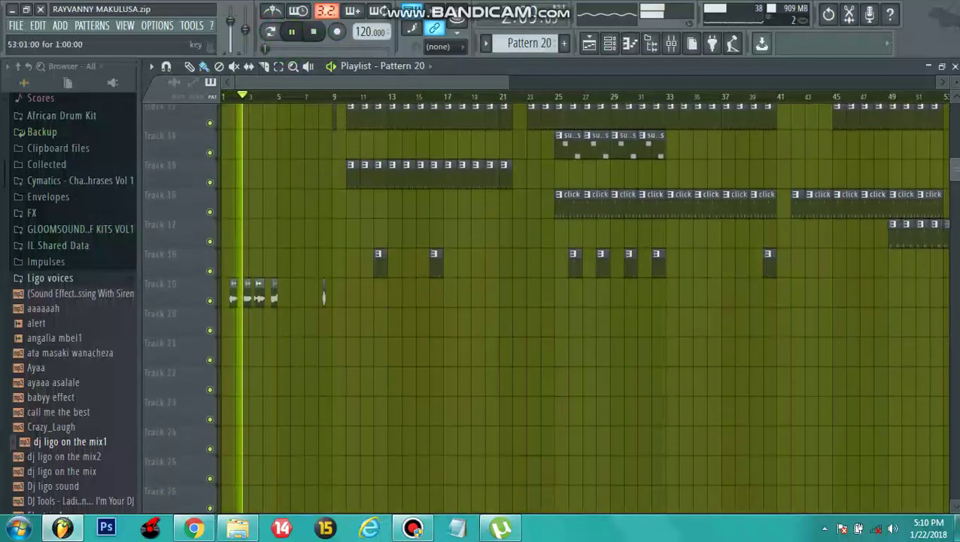
drag(509, 86, 345, 316)
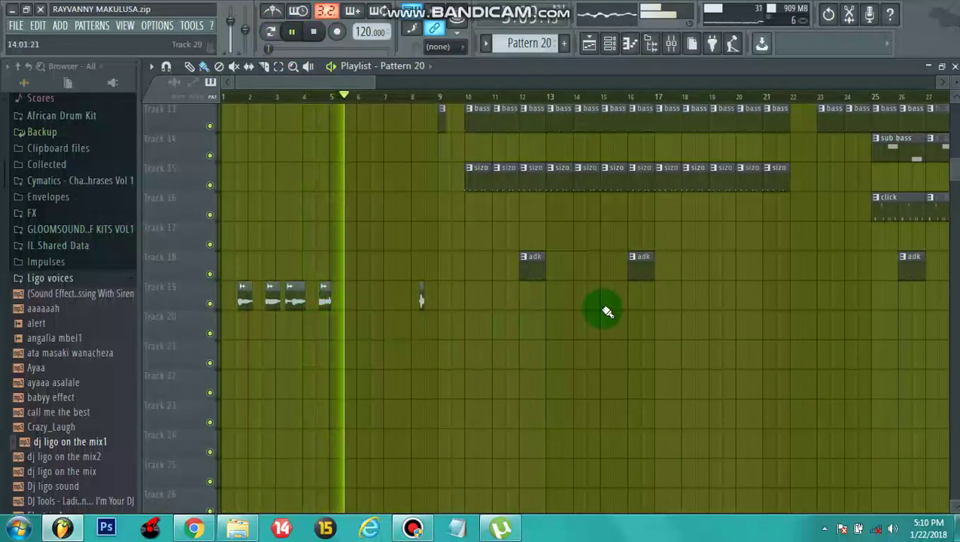
scroll(955, 178, up, 6)
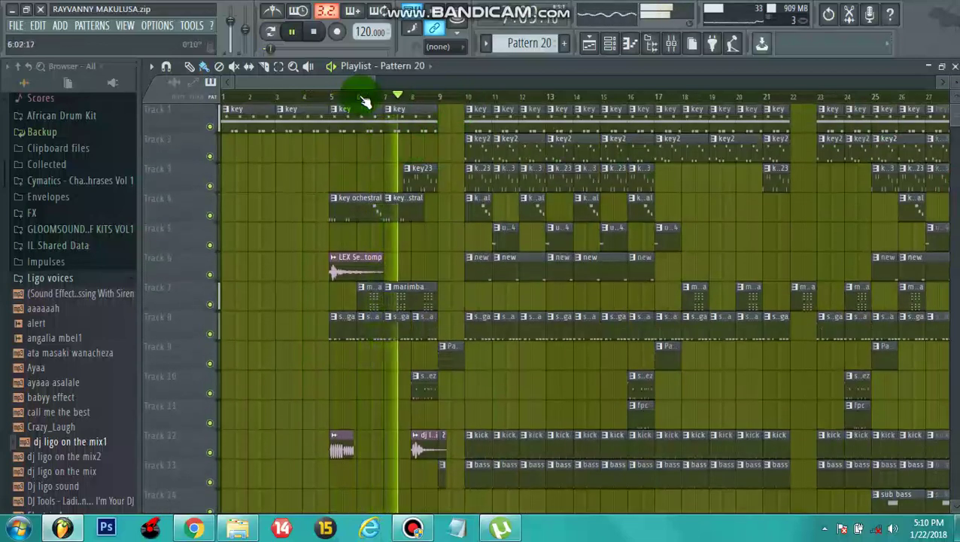
drag(375, 85, 376, 85)
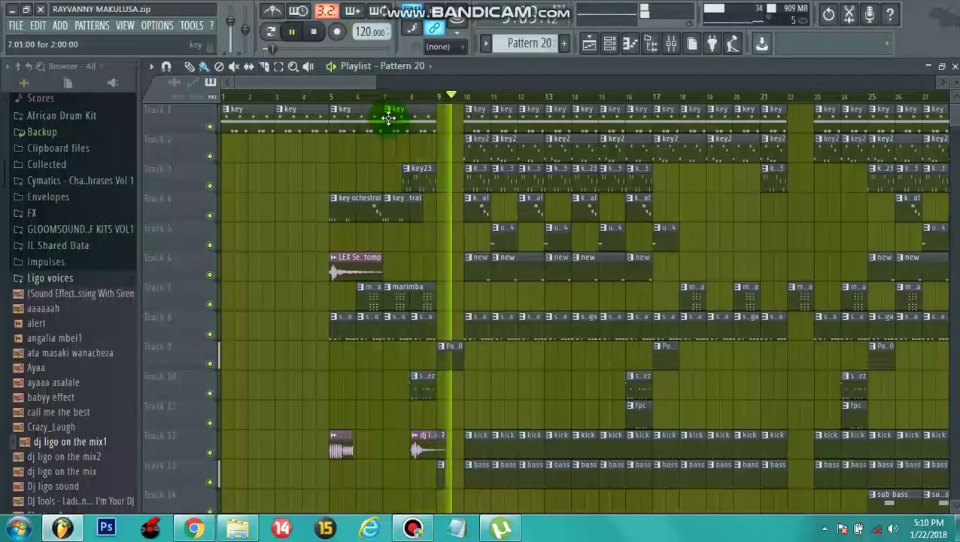
drag(373, 82, 636, 86)
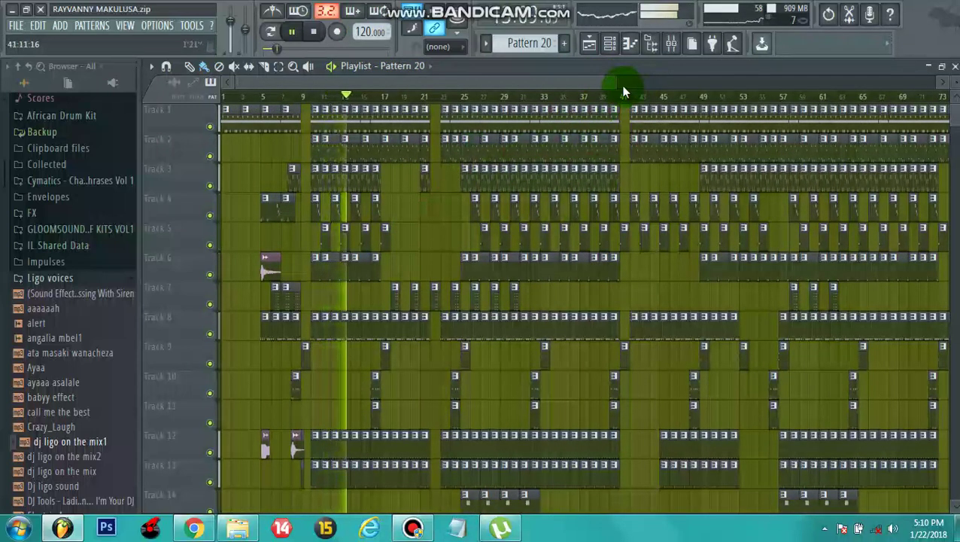
Inspect the notes of a marimba clip on Track 7 in the piano roll and return to the playlist.
drag(617, 86, 482, 82)
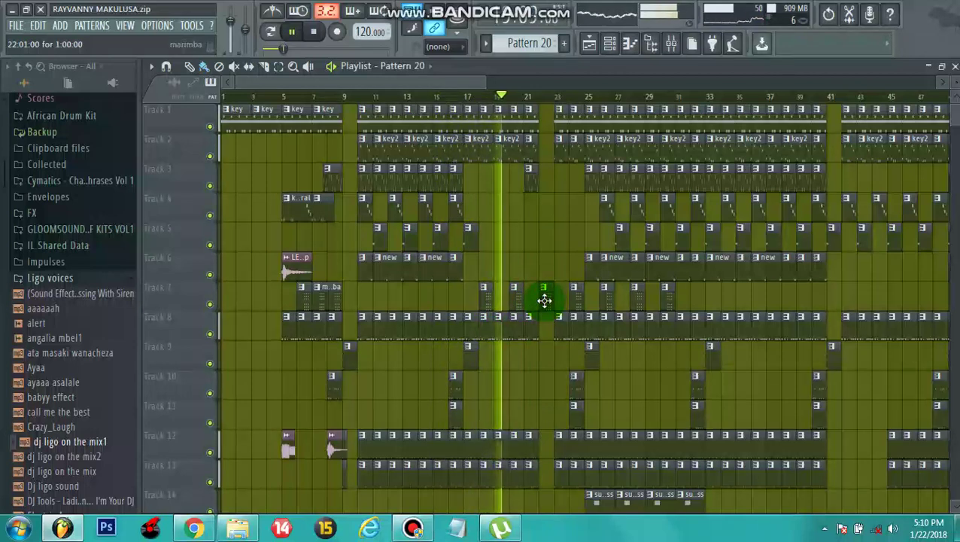
click(518, 302)
click(518, 302)
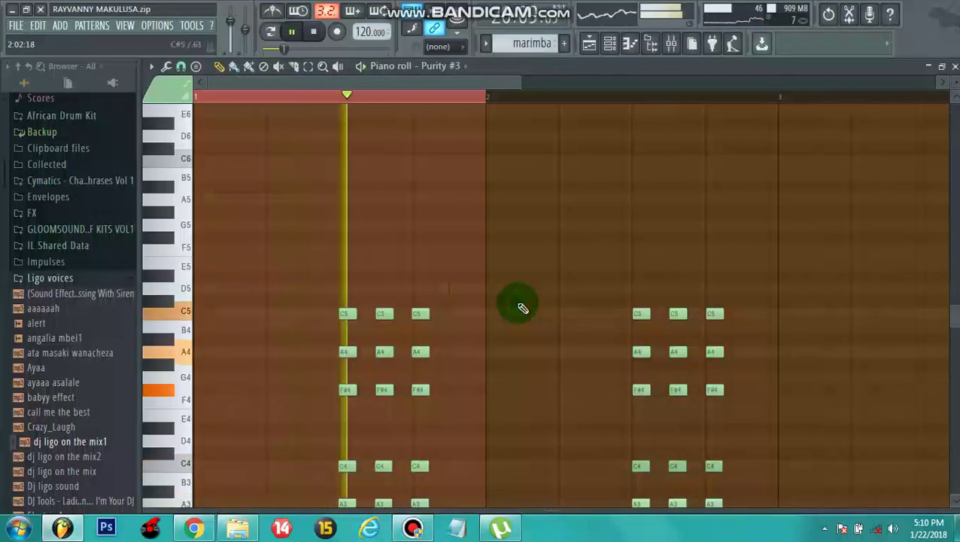
click(590, 43)
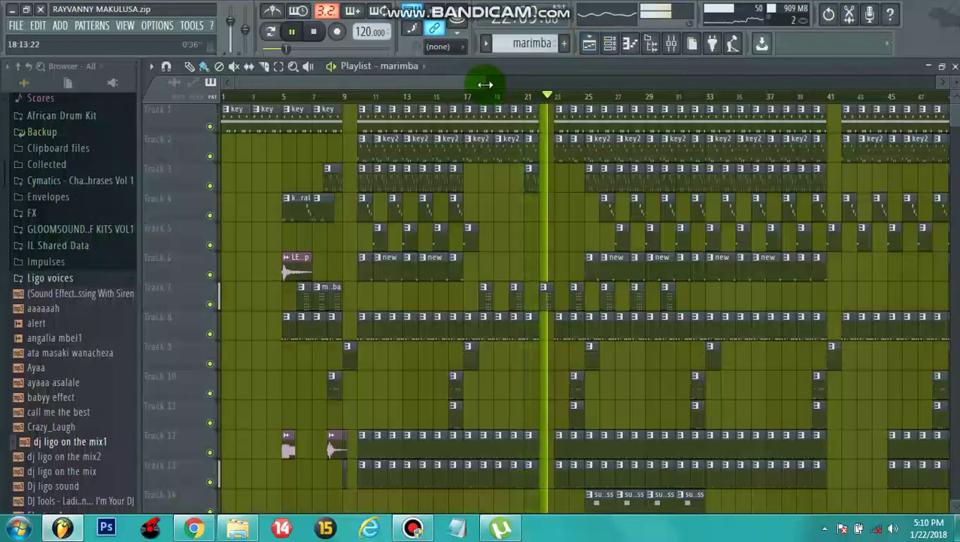
Inspect the CLICK N CLACK_2 notes of a click clip on Track 16 and return to the playlist.
drag(485, 84, 713, 81)
drag(956, 116, 956, 134)
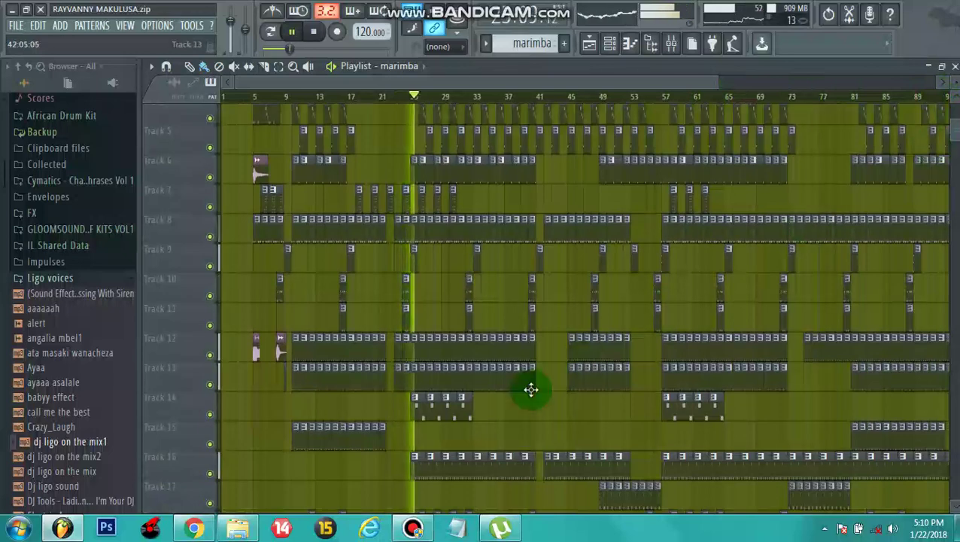
double_click(431, 471)
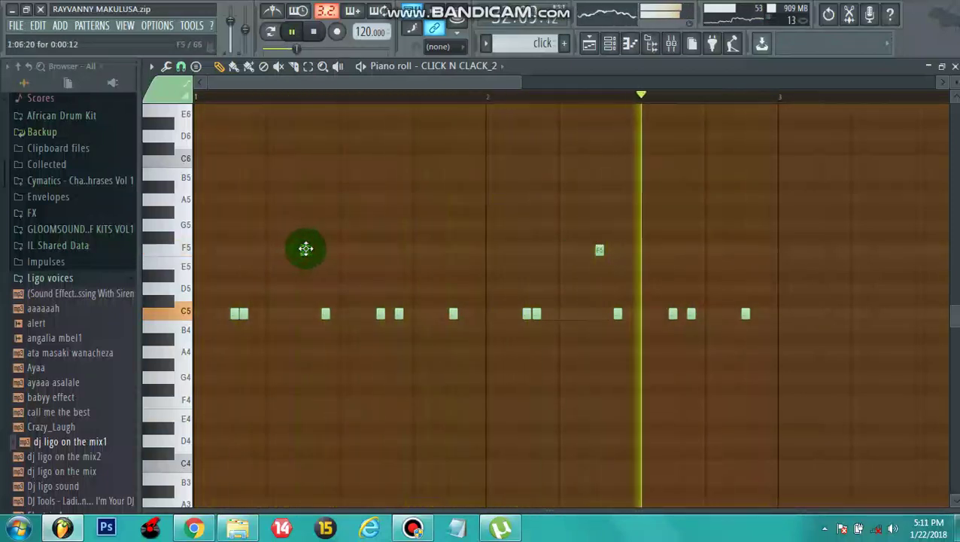
click(589, 42)
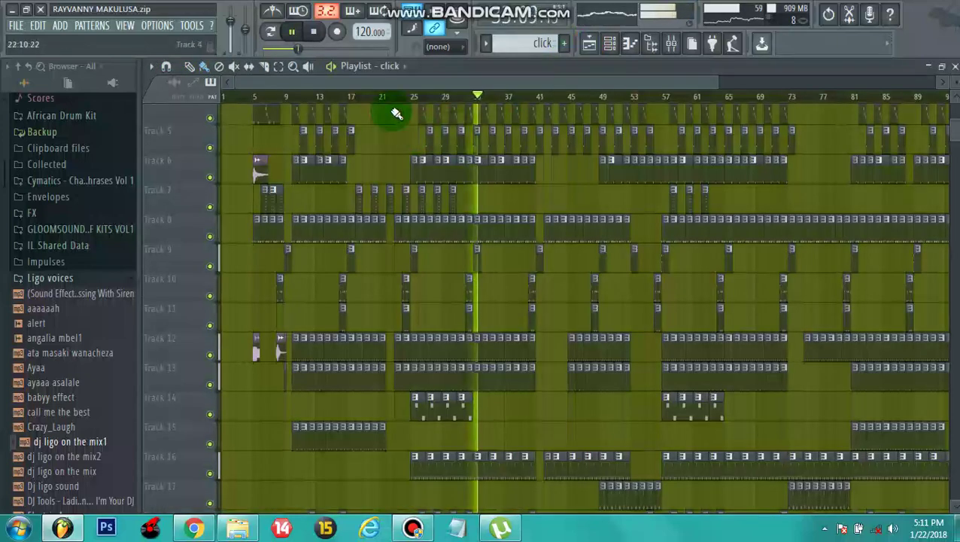
Inspect the reFX Nexus #6 notes of a key2 clip on Track 2 and return to the playlist.
drag(391, 83, 427, 81)
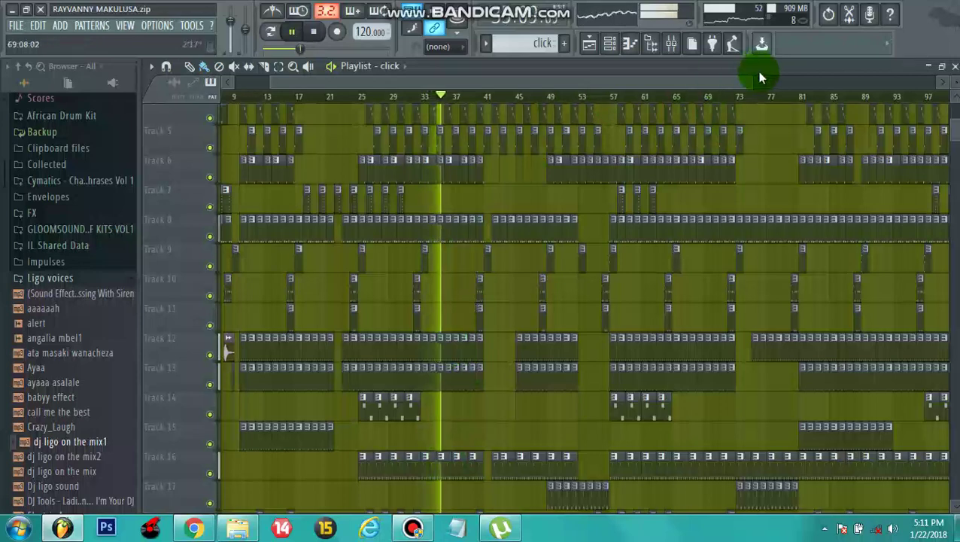
drag(953, 129, 954, 99)
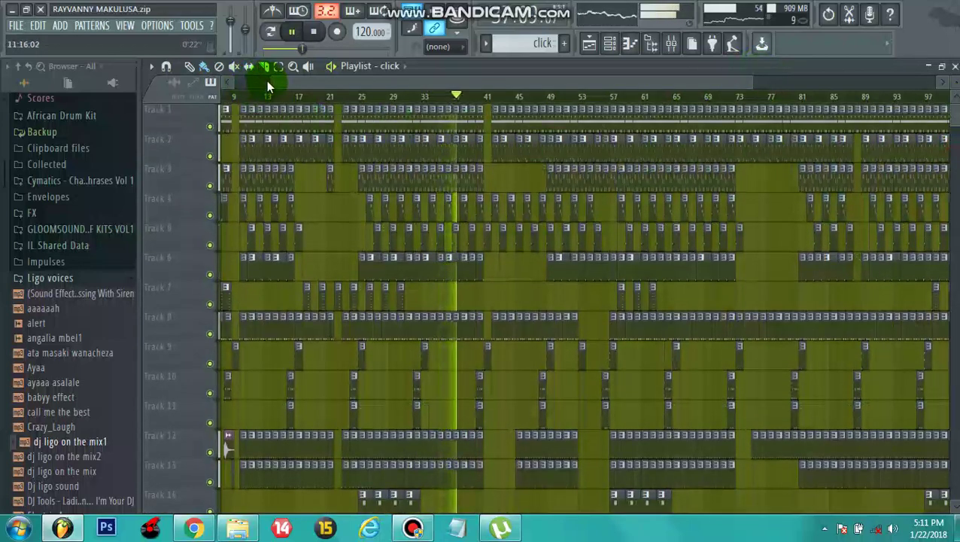
double_click(464, 155)
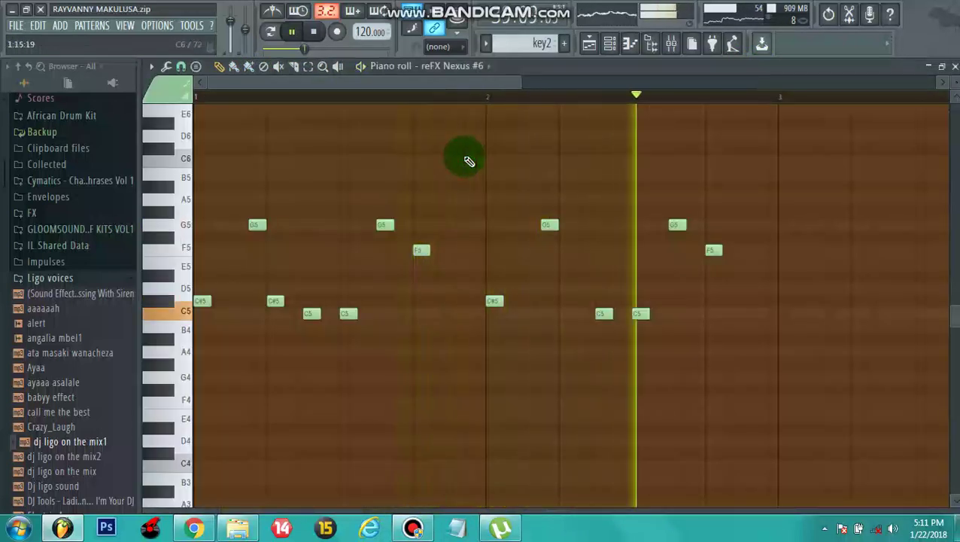
click(590, 44)
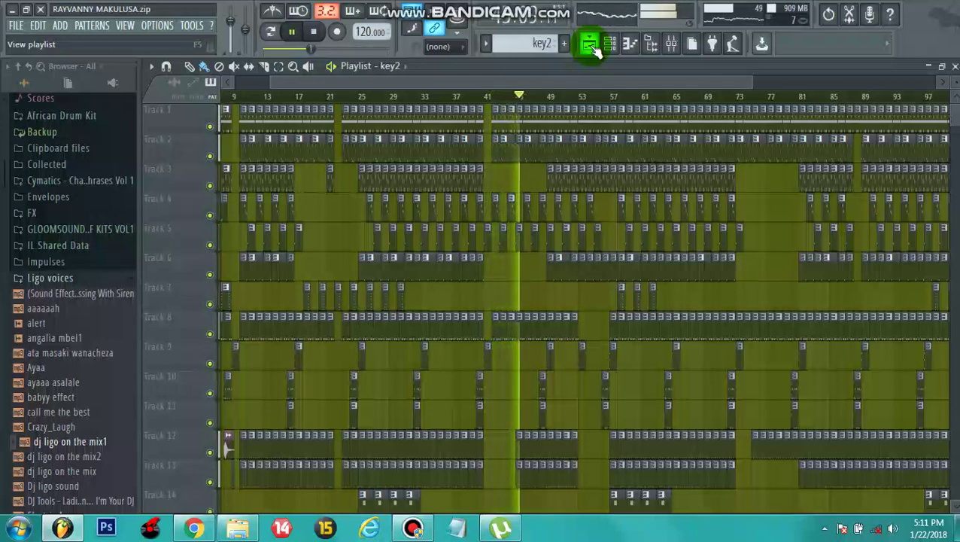
View the channel levels in the mixer during playback and close it again.
click(672, 45)
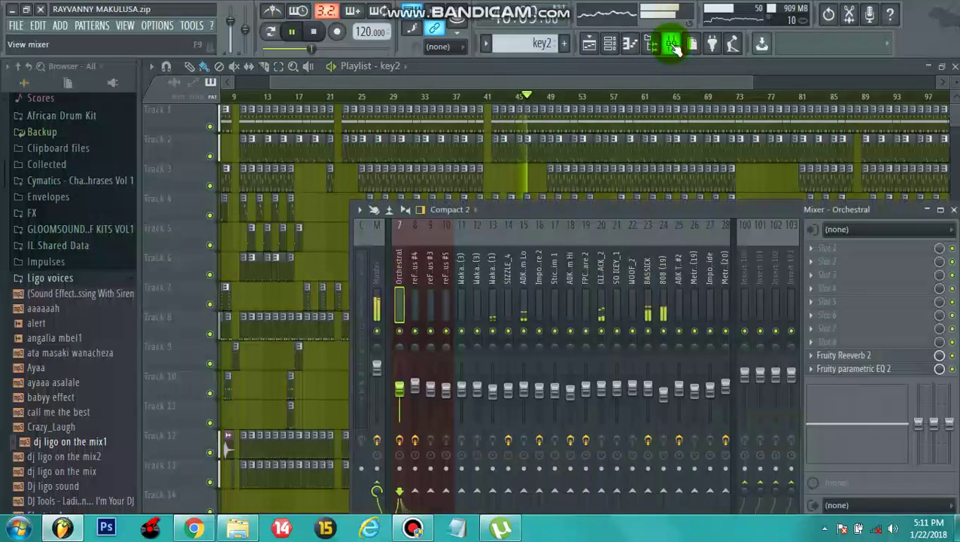
drag(610, 208, 605, 141)
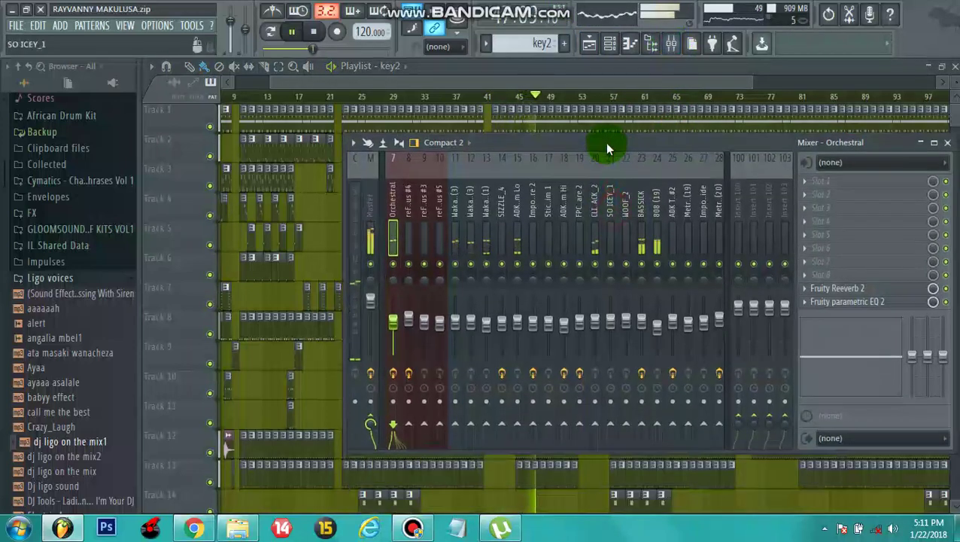
click(948, 142)
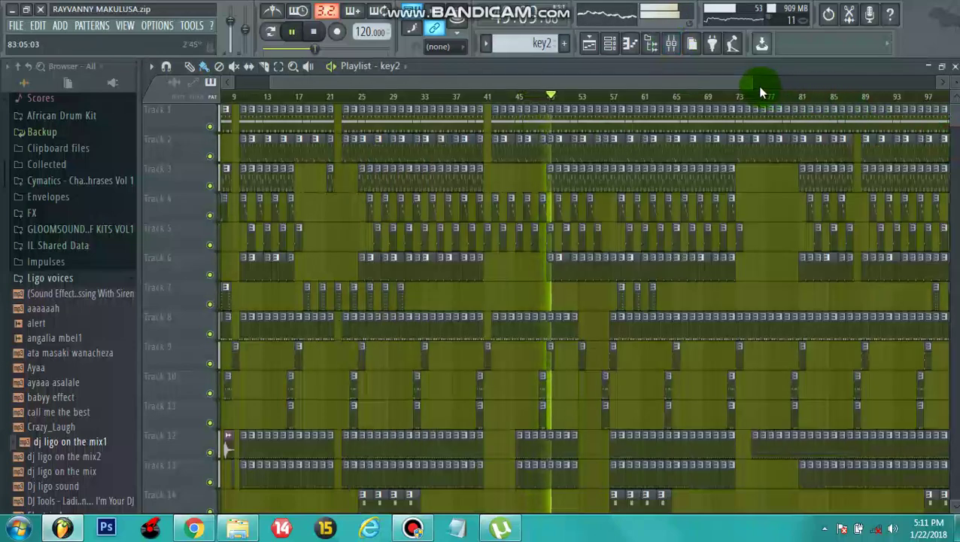
Pick the Pattern 1 clip on Track 17, view its steps in the channel rack and return to the playlist.
drag(752, 86, 775, 87)
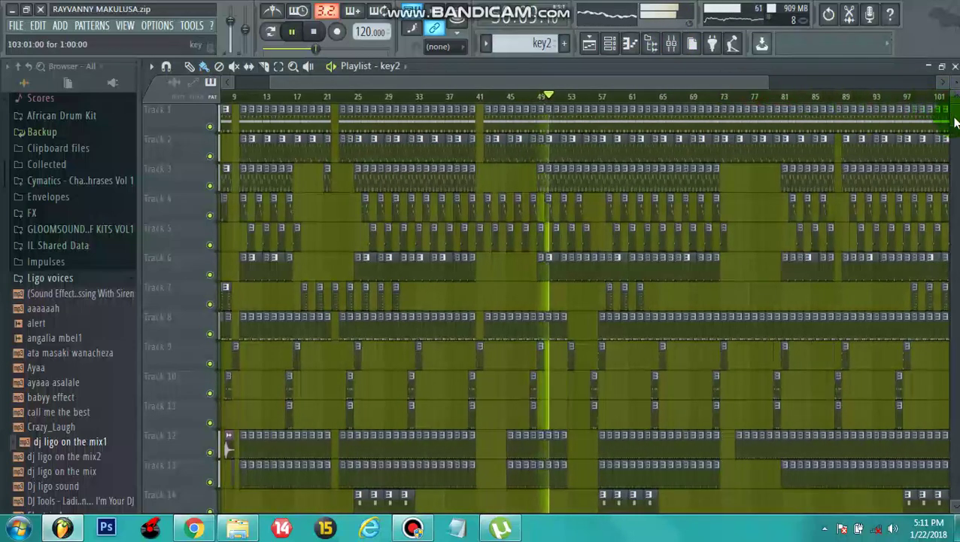
drag(949, 112, 956, 150)
scroll(954, 151, down, 2)
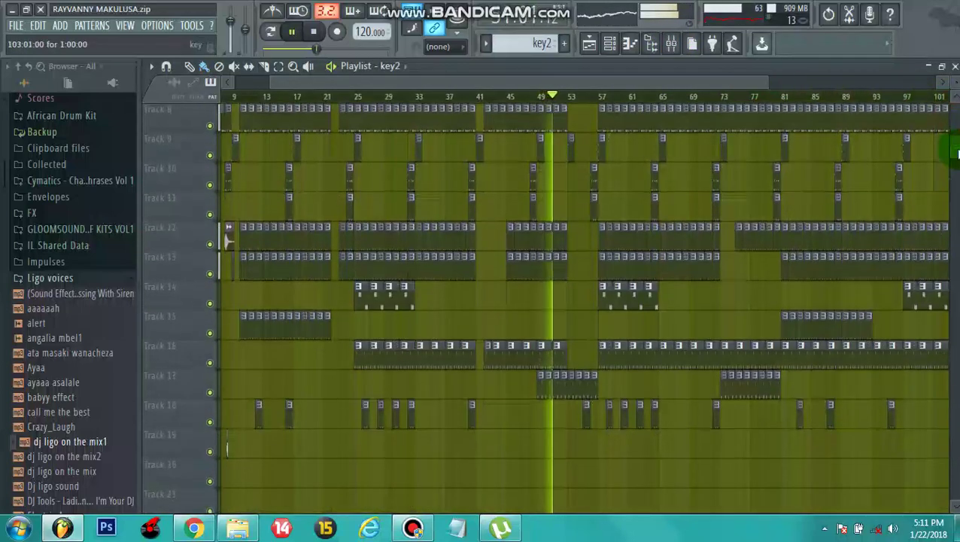
click(574, 390)
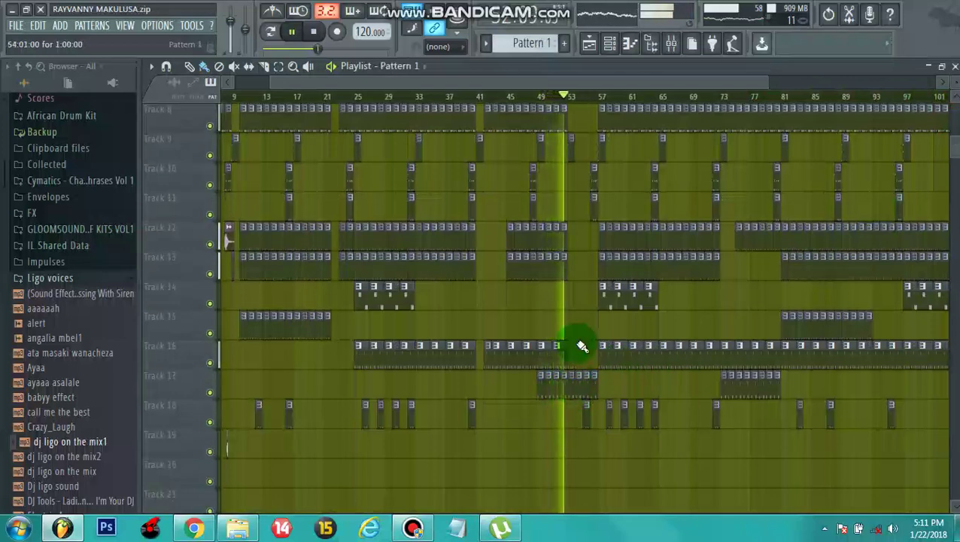
click(611, 46)
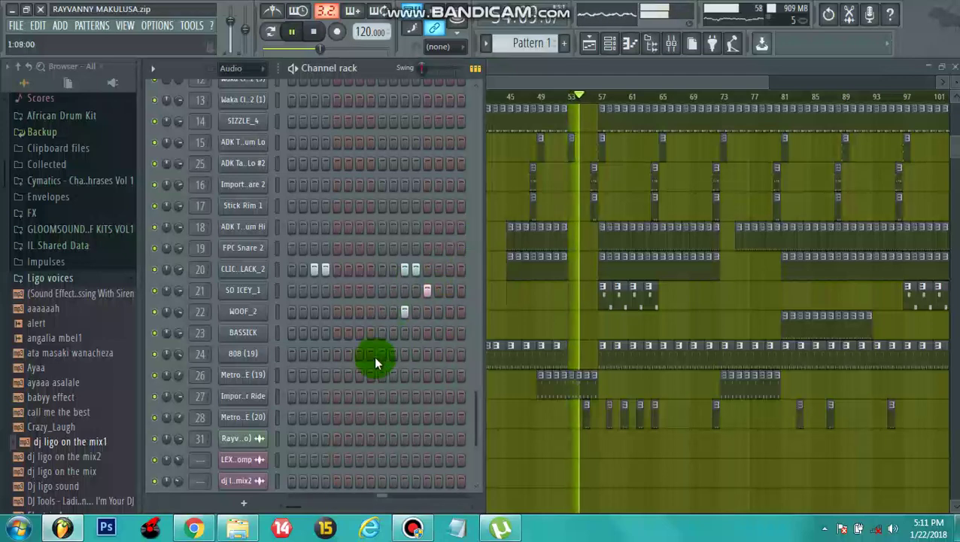
click(589, 43)
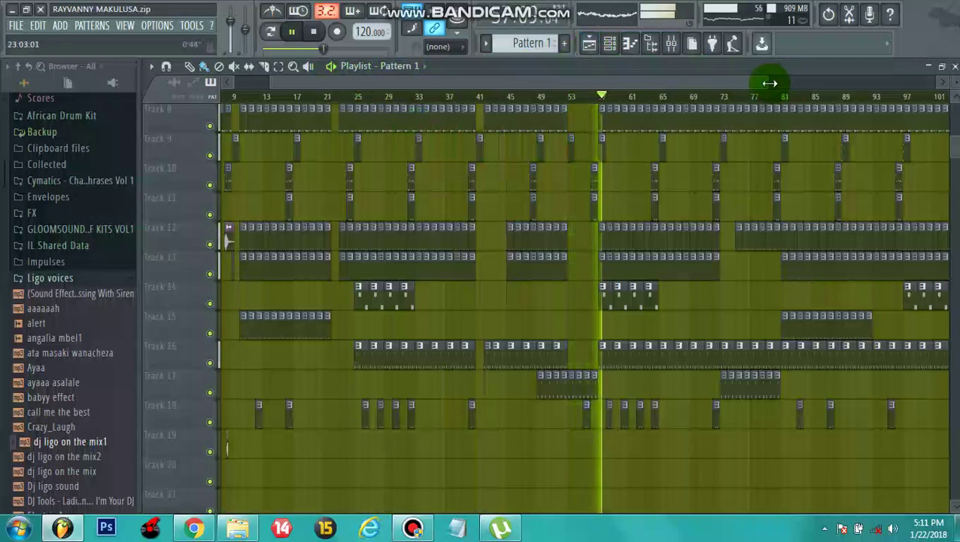
Inspect the reFX Nexus #3 notes of a sub bass clip on Track 14, and close the piano roll and channel rack.
drag(768, 81, 927, 82)
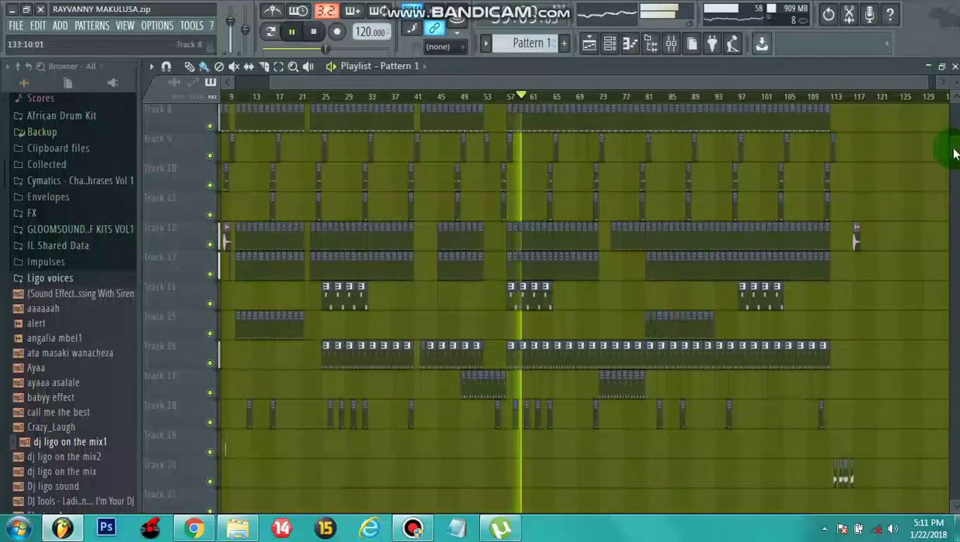
double_click(533, 296)
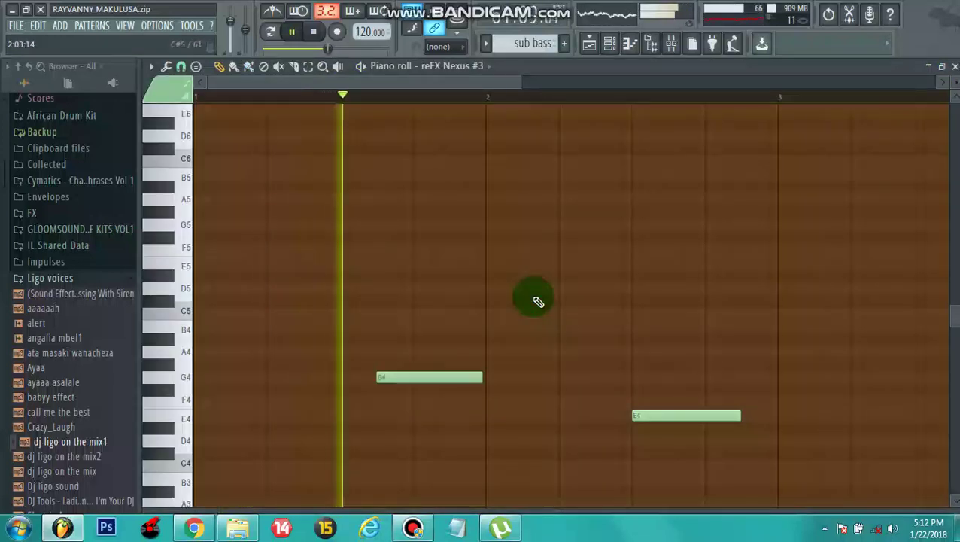
scroll(538, 301, down, 2)
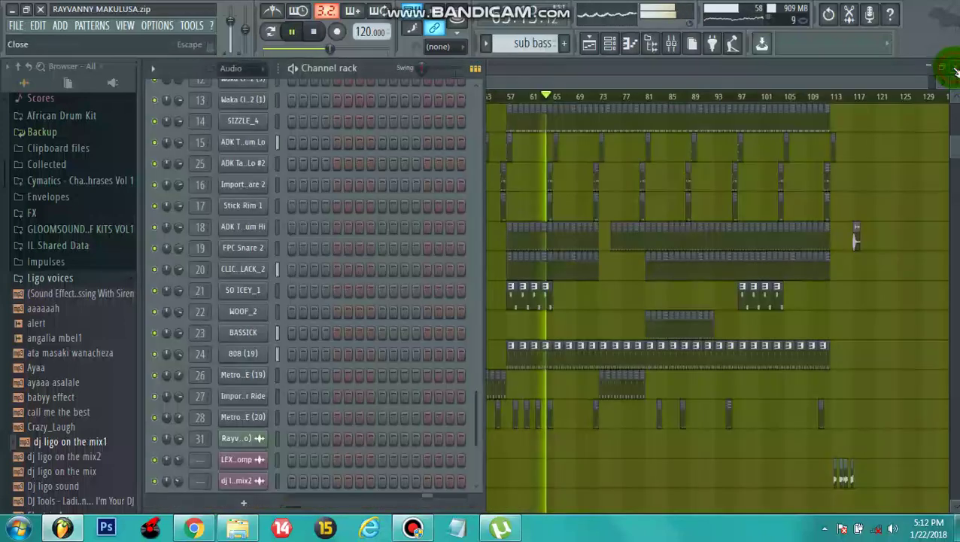
click(954, 67)
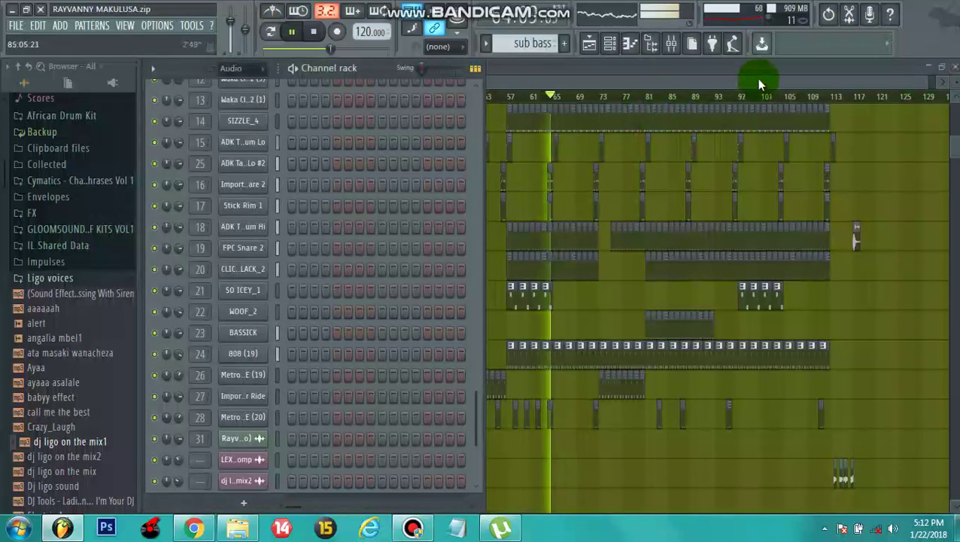
key(F6)
Inspect the Orchestral notes of a key ochestral clip on Track 4 in the piano roll and return to the playlist.
drag(955, 150, 957, 117)
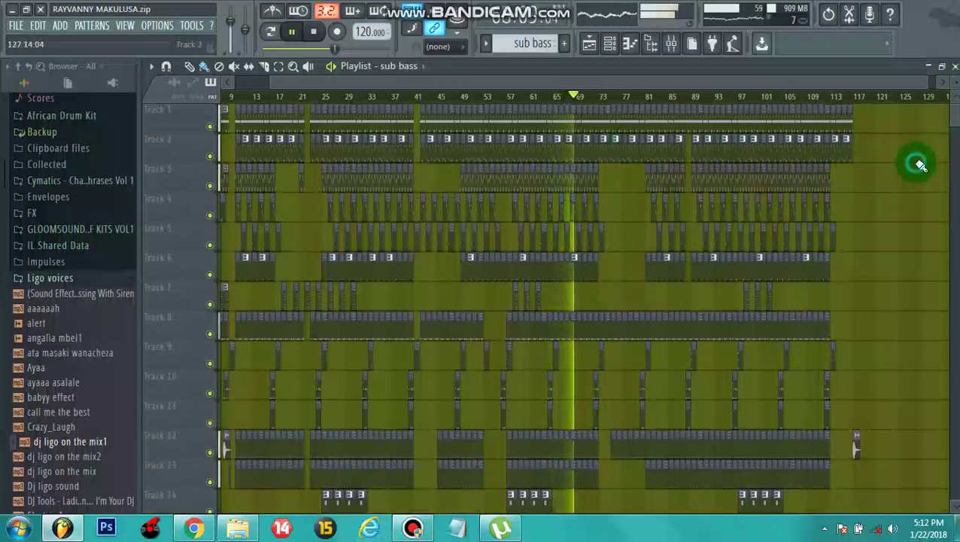
drag(952, 125, 954, 161)
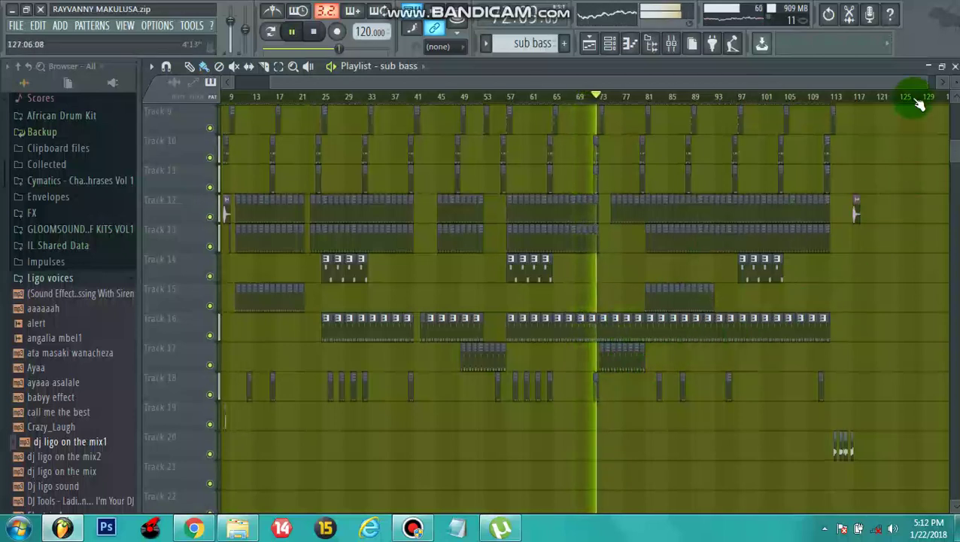
drag(954, 154, 954, 124)
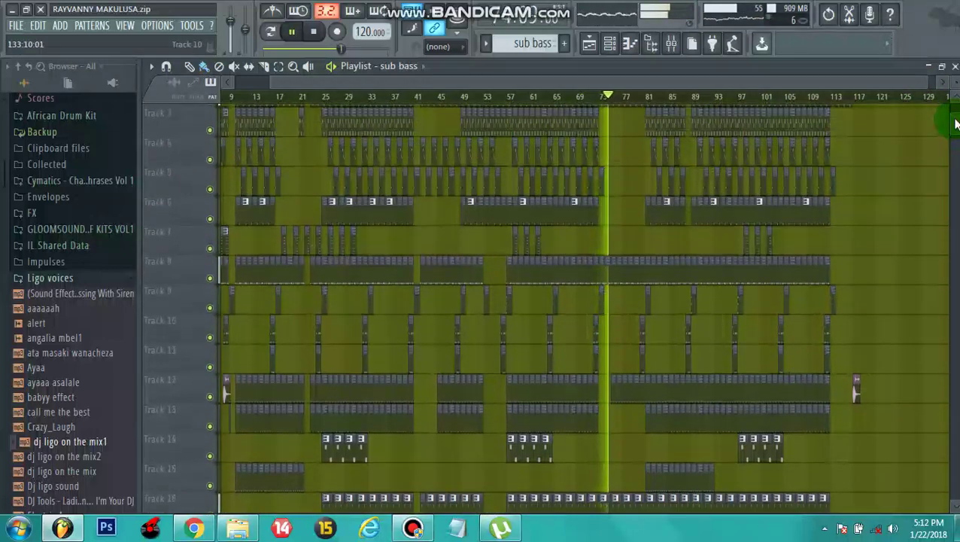
drag(954, 124, 881, 78)
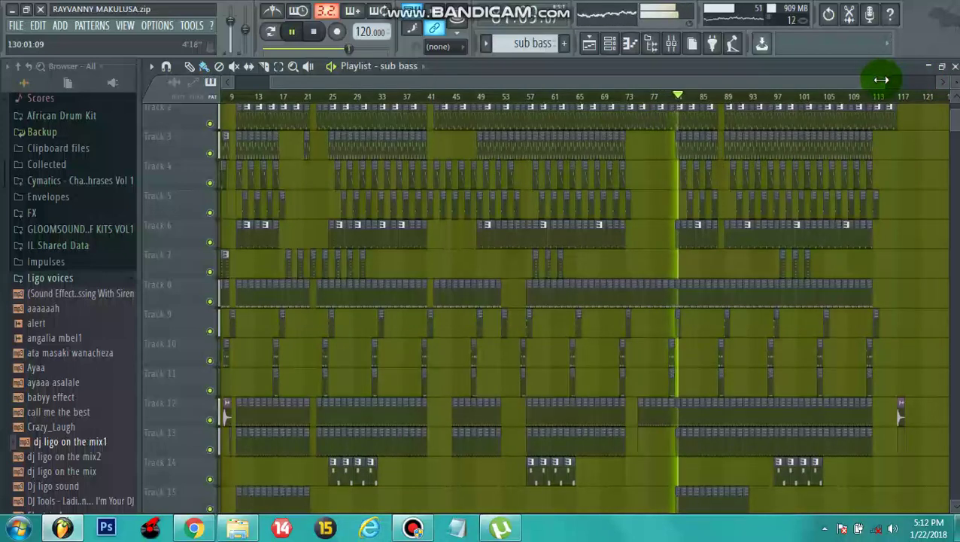
scroll(954, 120, up, 1)
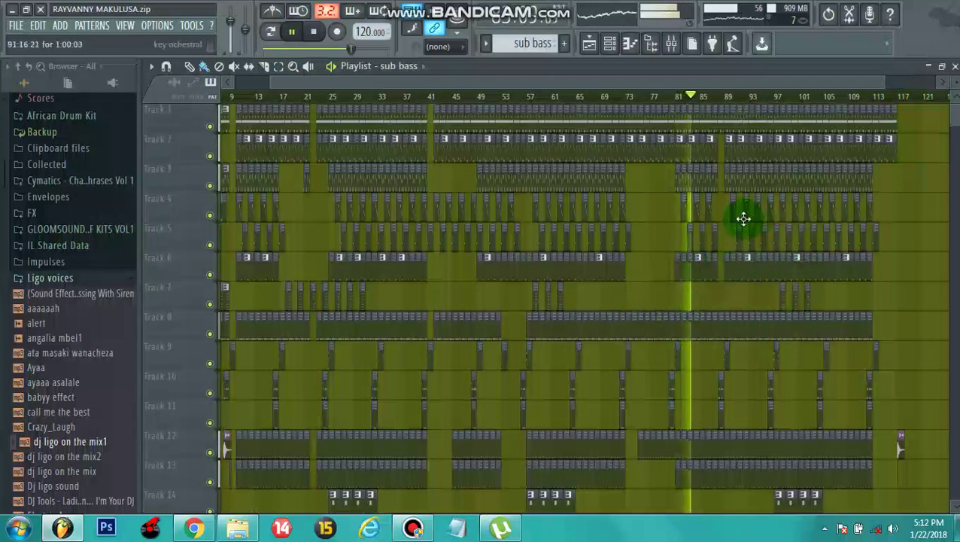
double_click(695, 219)
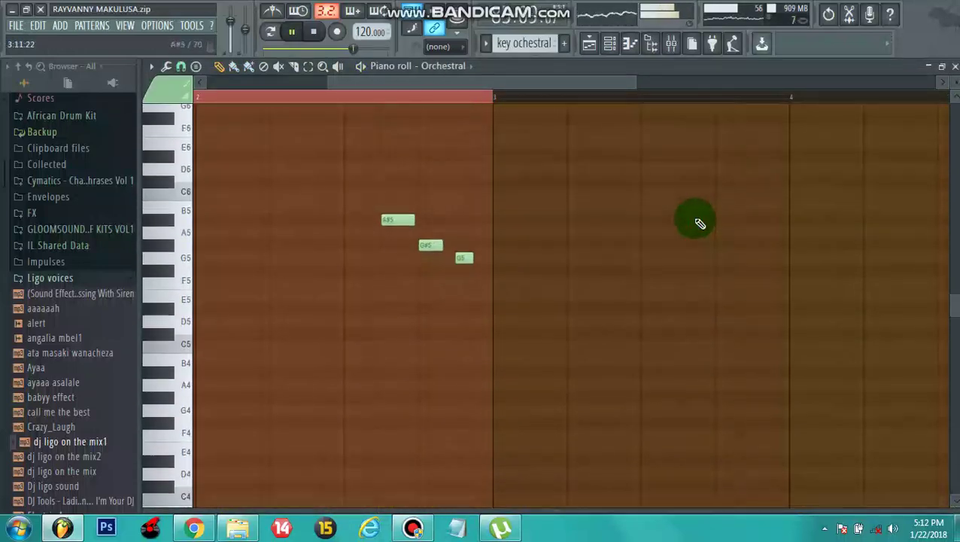
drag(602, 102, 445, 79)
click(588, 49)
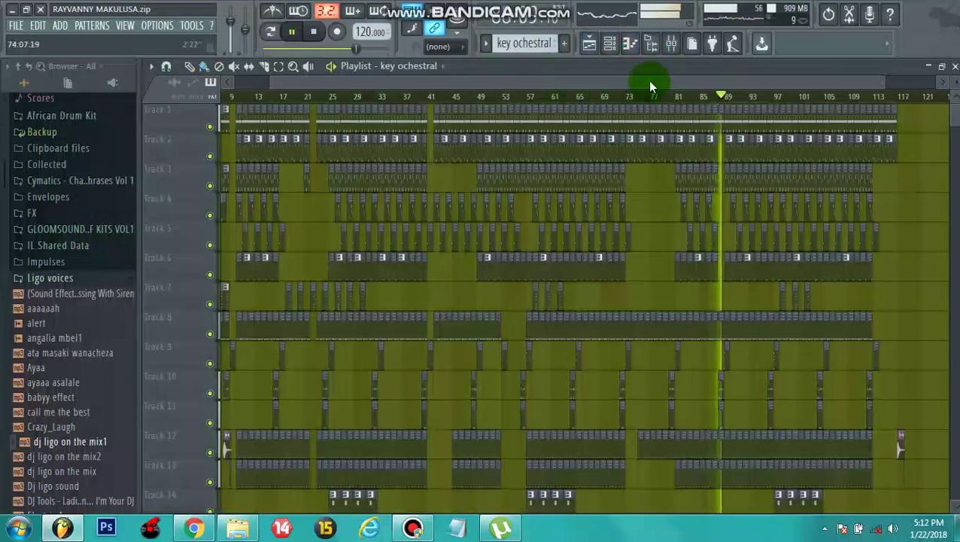
Examine the whole song arrangement from bar 1 to its end across all playlist tracks while it plays.
mouse_move(647, 81)
mouse_down()
mouse_move(692, 86)
mouse_move(636, 85)
mouse_up()
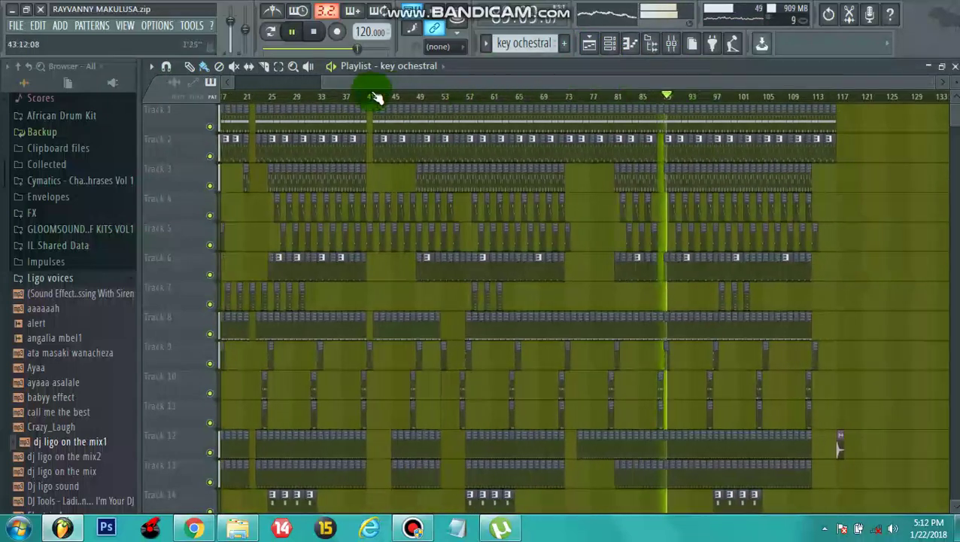
drag(323, 84, 185, 83)
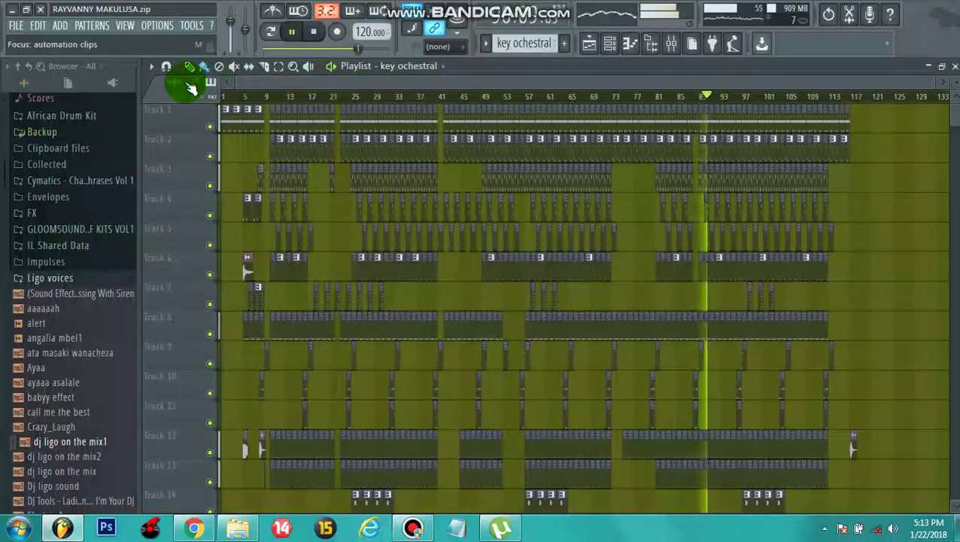
drag(956, 124, 954, 154)
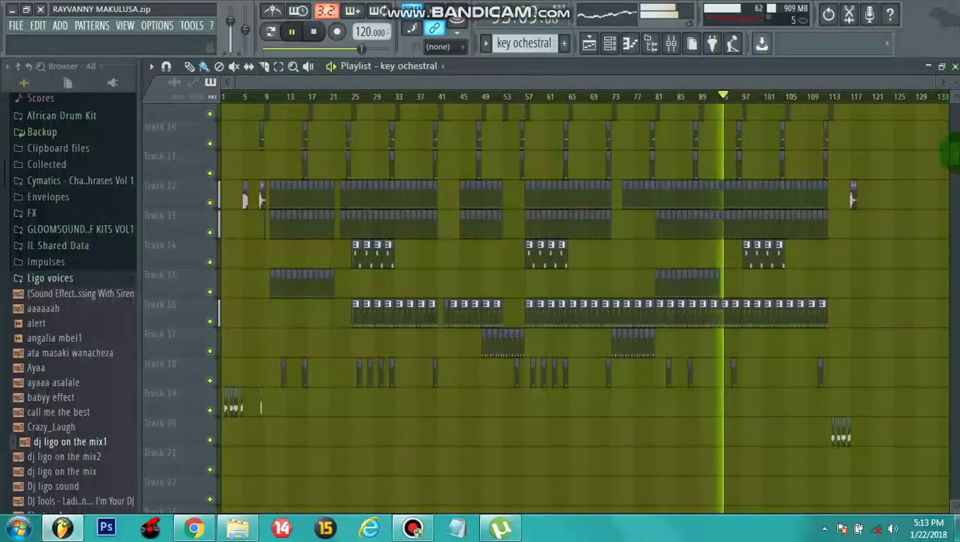
drag(953, 150, 956, 139)
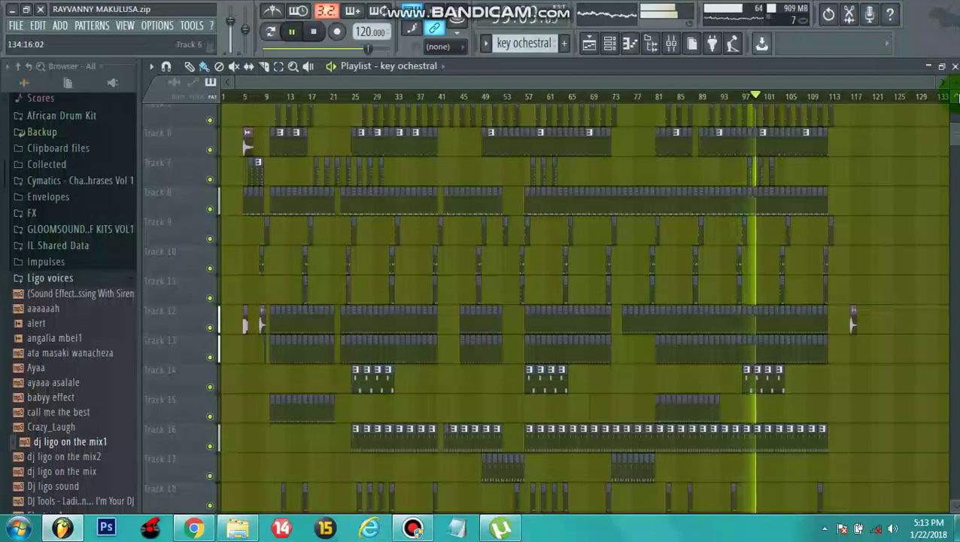
drag(956, 82, 955, 68)
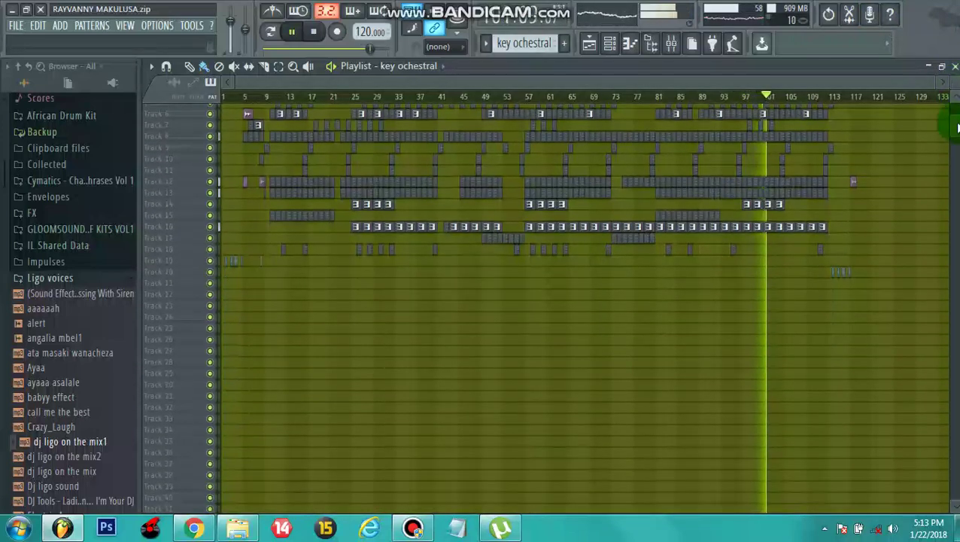
drag(957, 128, 956, 98)
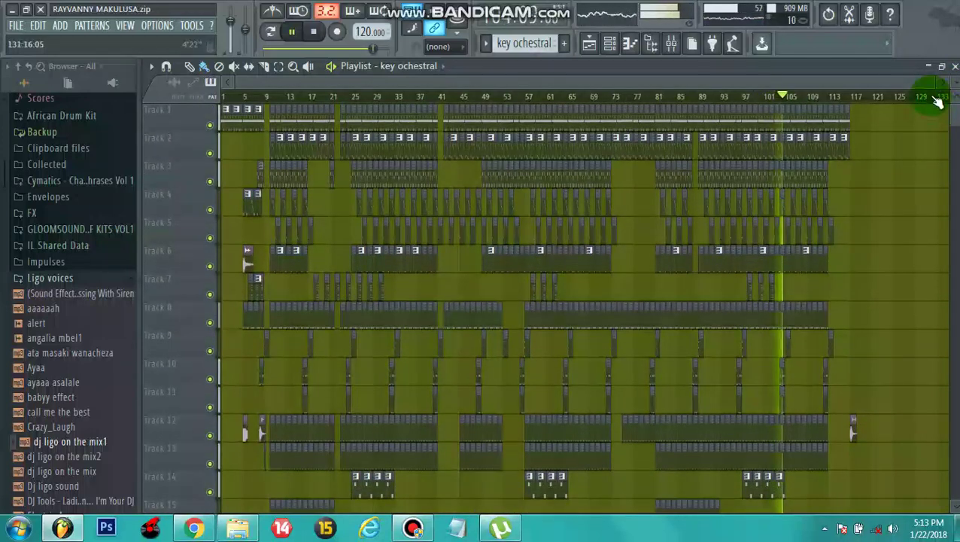
View the closing bars of the arrangement down to the lower playlist tracks while the song finishes, and stop playback.
drag(934, 80, 869, 84)
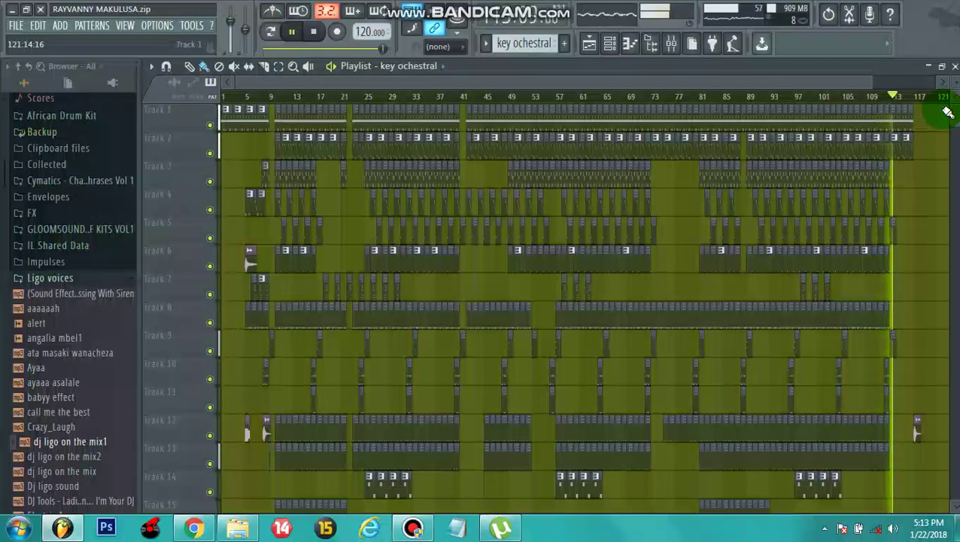
scroll(952, 121, down, 2)
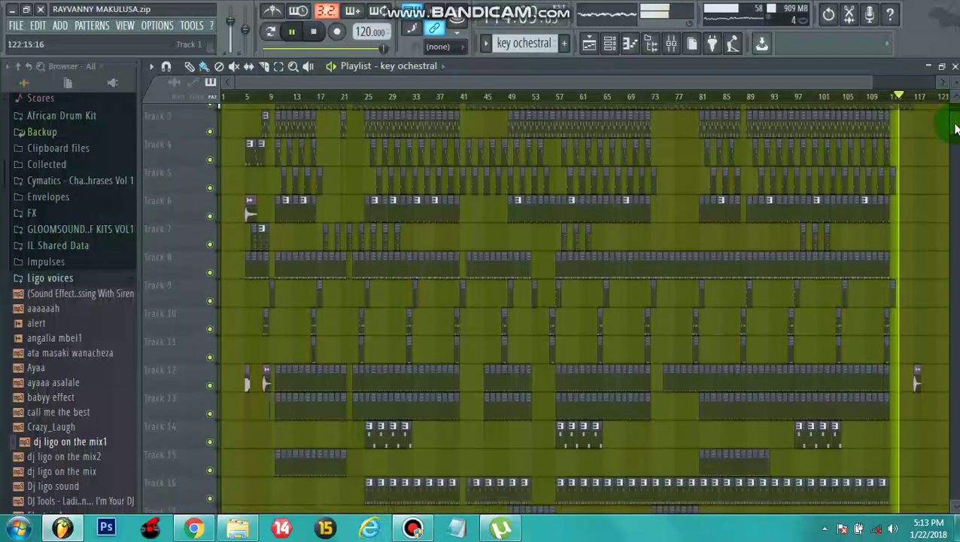
scroll(955, 133, down, 1)
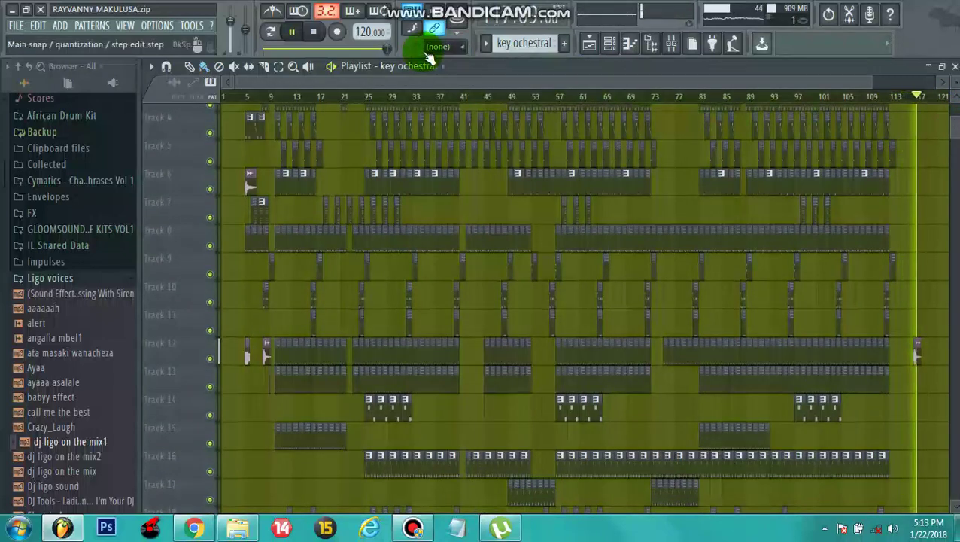
key(space)
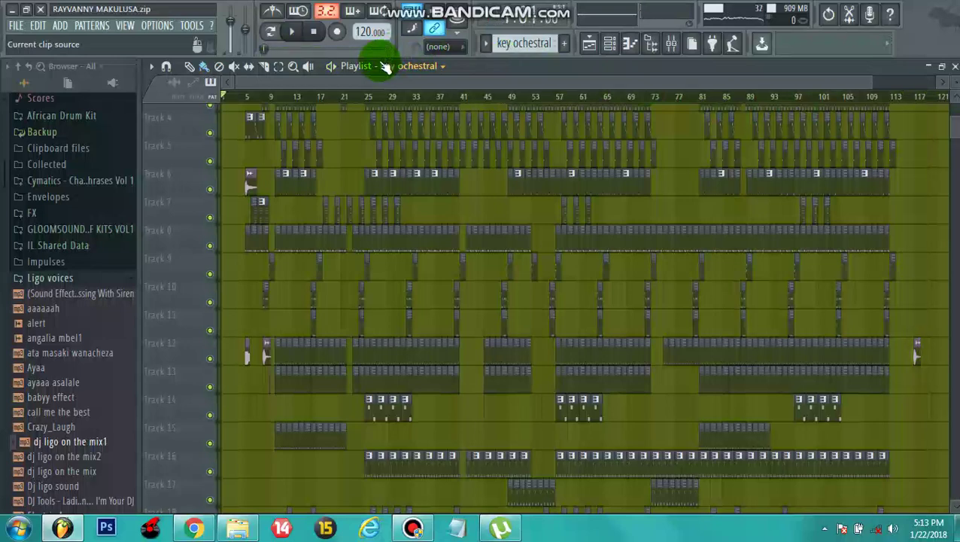
Close the playlist, the piano roll, the Edirol Orchestral plugin window and the channel rack, and bring up the Bandicam recorder.
click(954, 66)
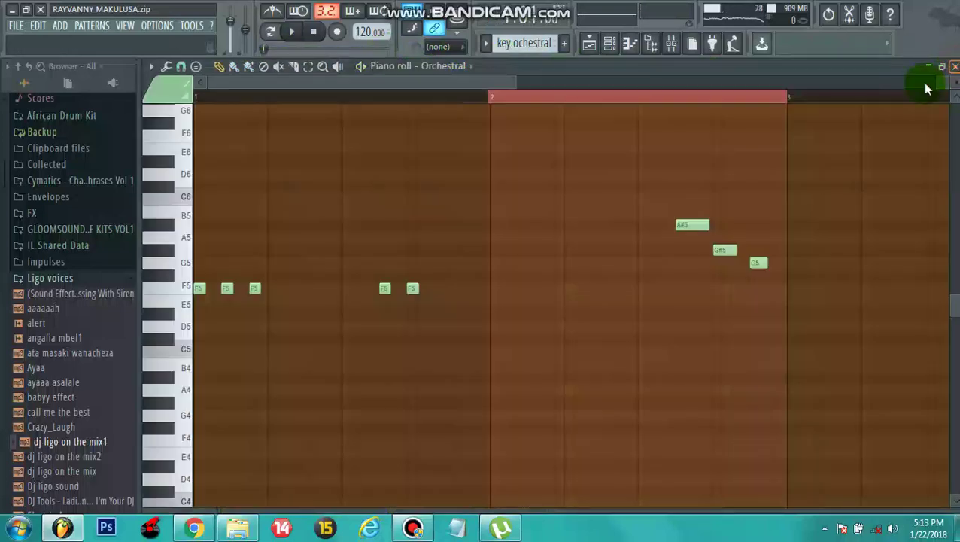
click(953, 68)
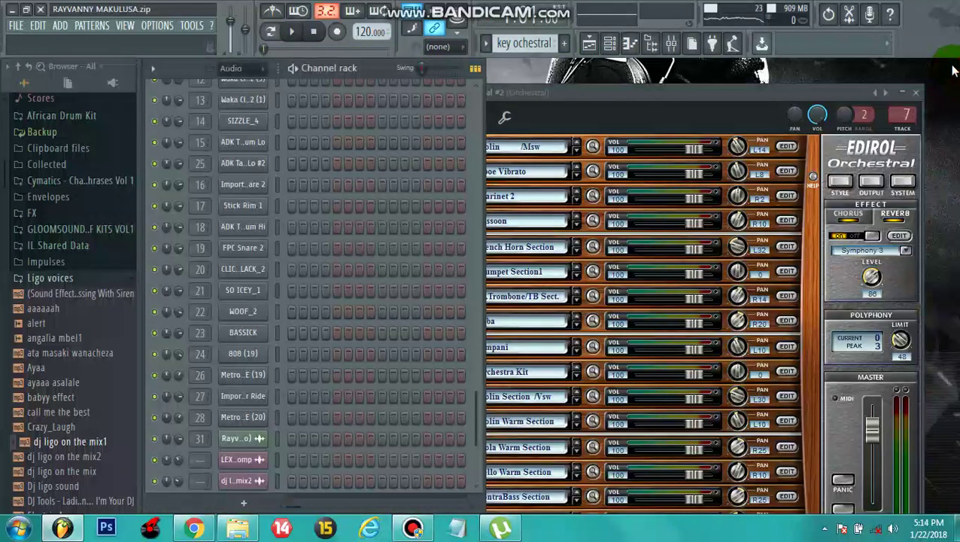
click(916, 92)
click(916, 93)
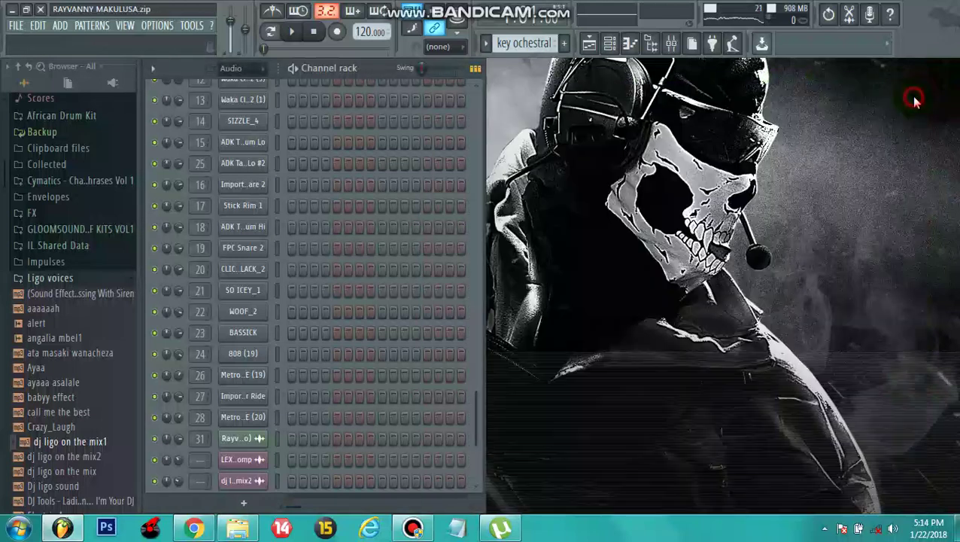
click(629, 43)
click(414, 526)
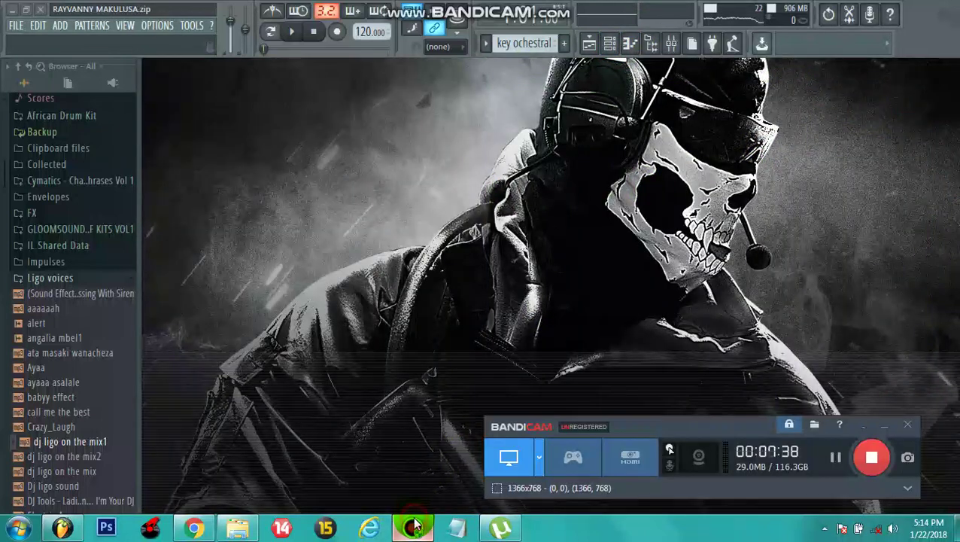